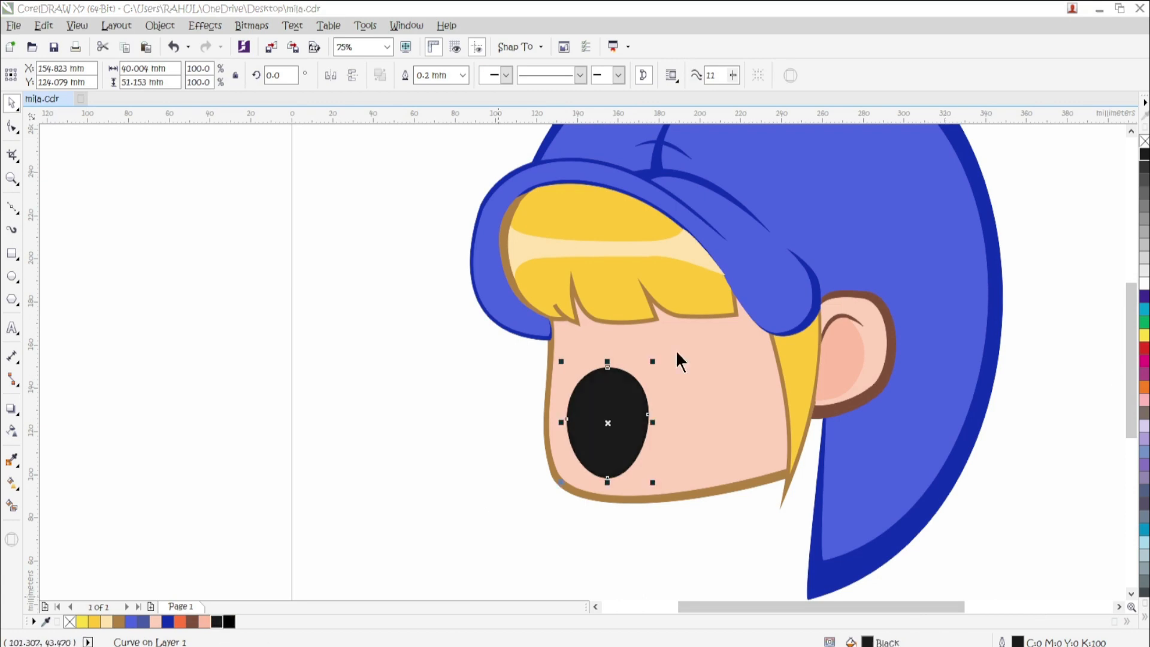
drag(628, 393, 616, 393)
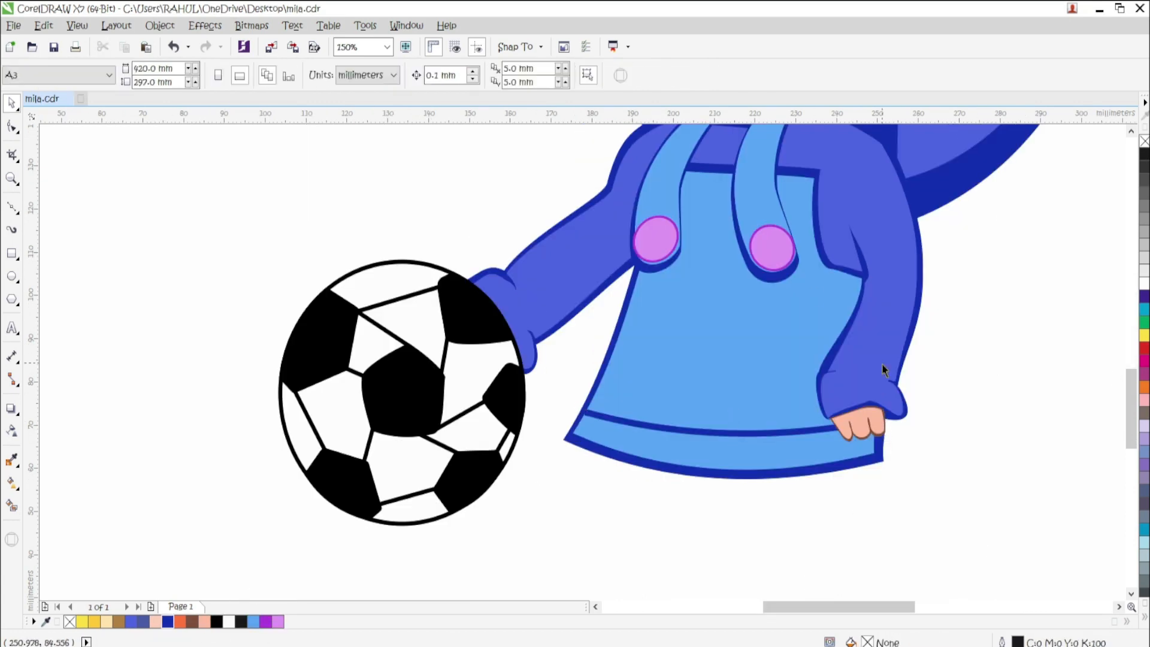
scroll(814, 385, down, 3)
scroll(495, 456, up, 5)
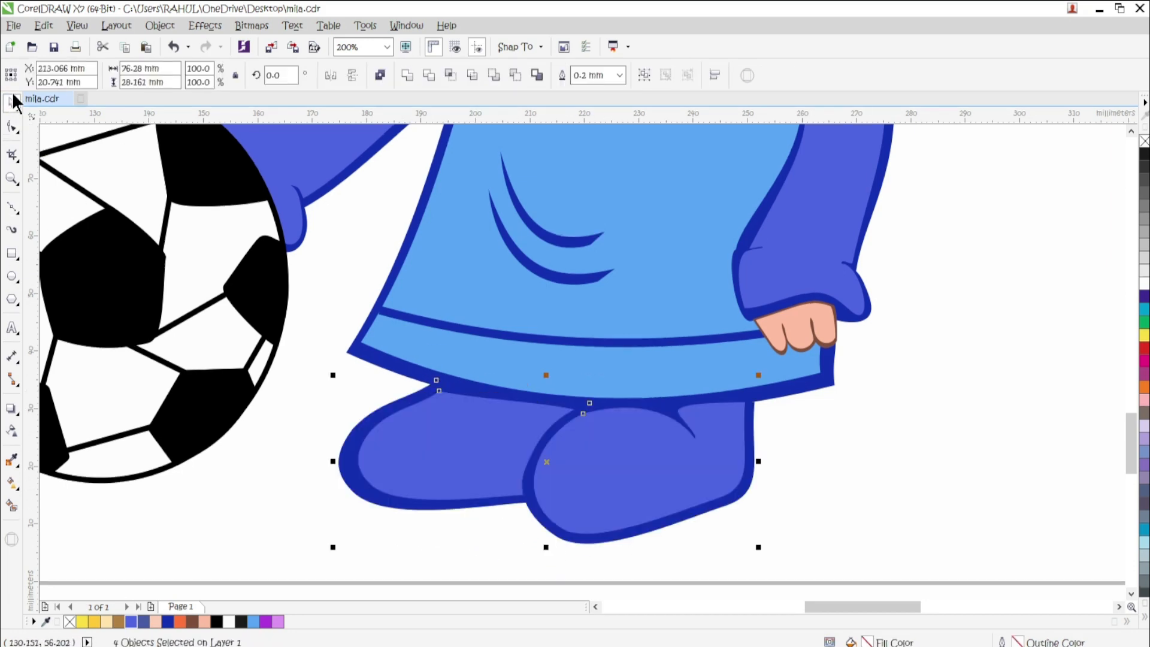
scroll(686, 469, down, 5)
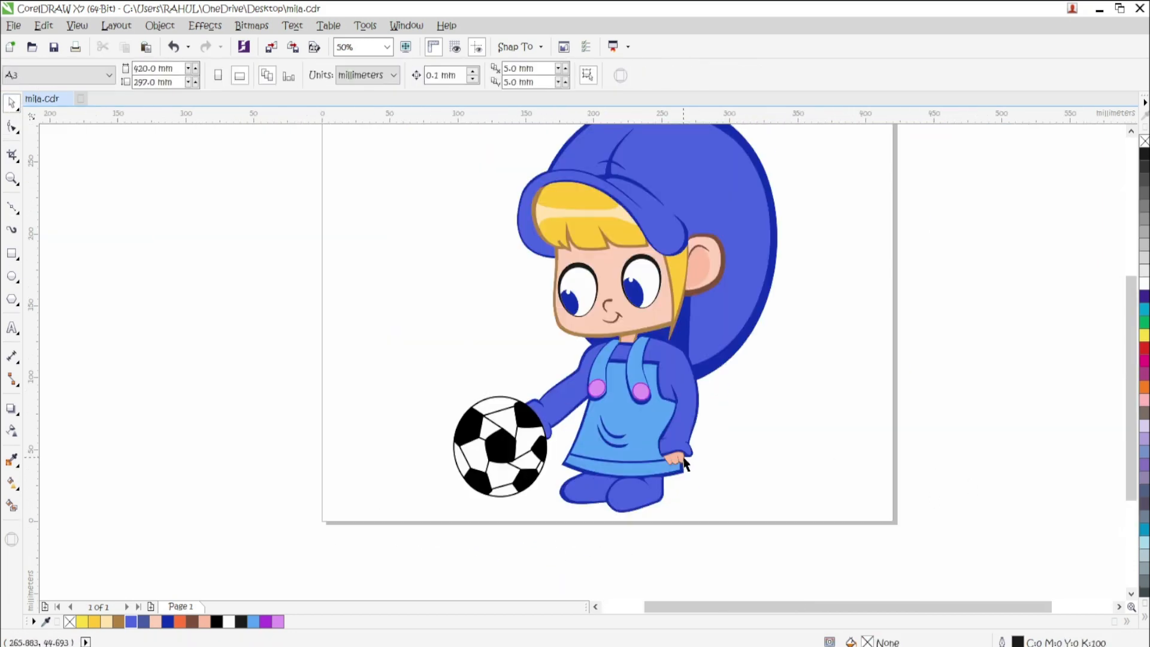
key(shift+F4)
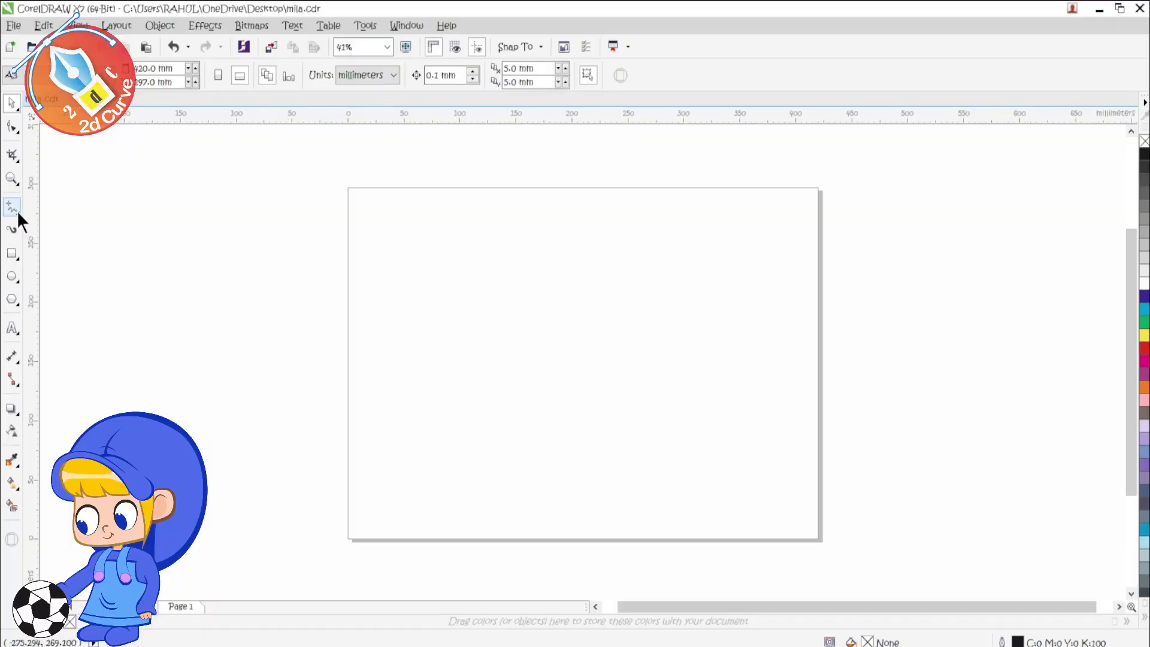
- Draw the closed hair outline with straight segments, including a jagged fringe and a long pointed side lock
click(13, 208)
scroll(443, 311, up, 3)
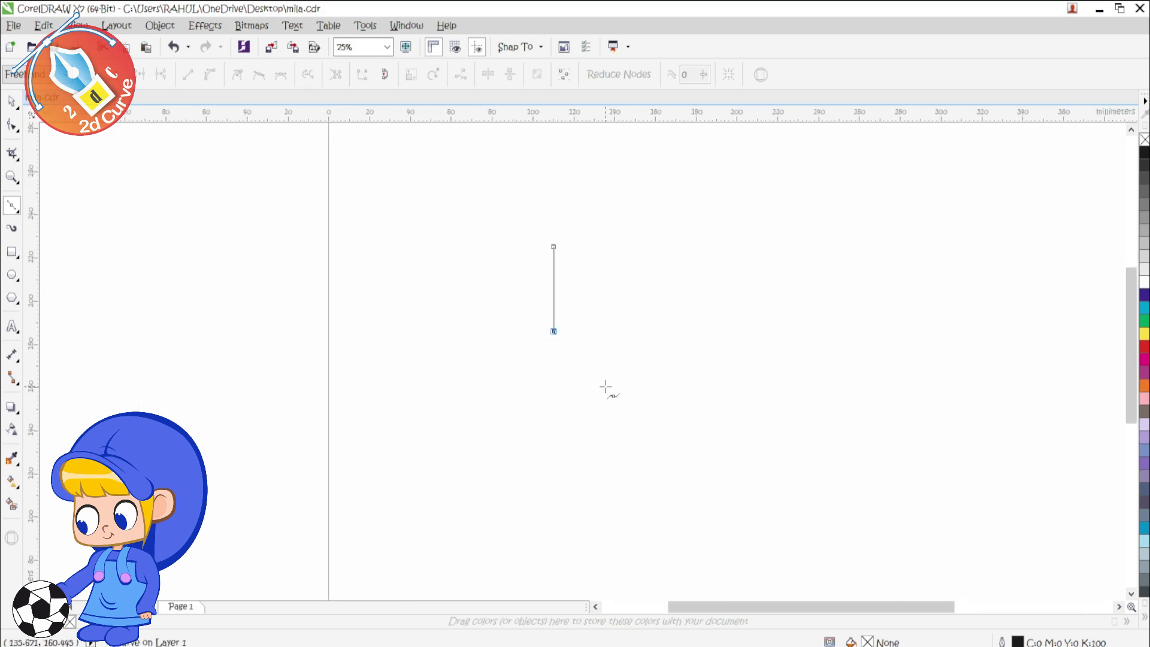
click(622, 366)
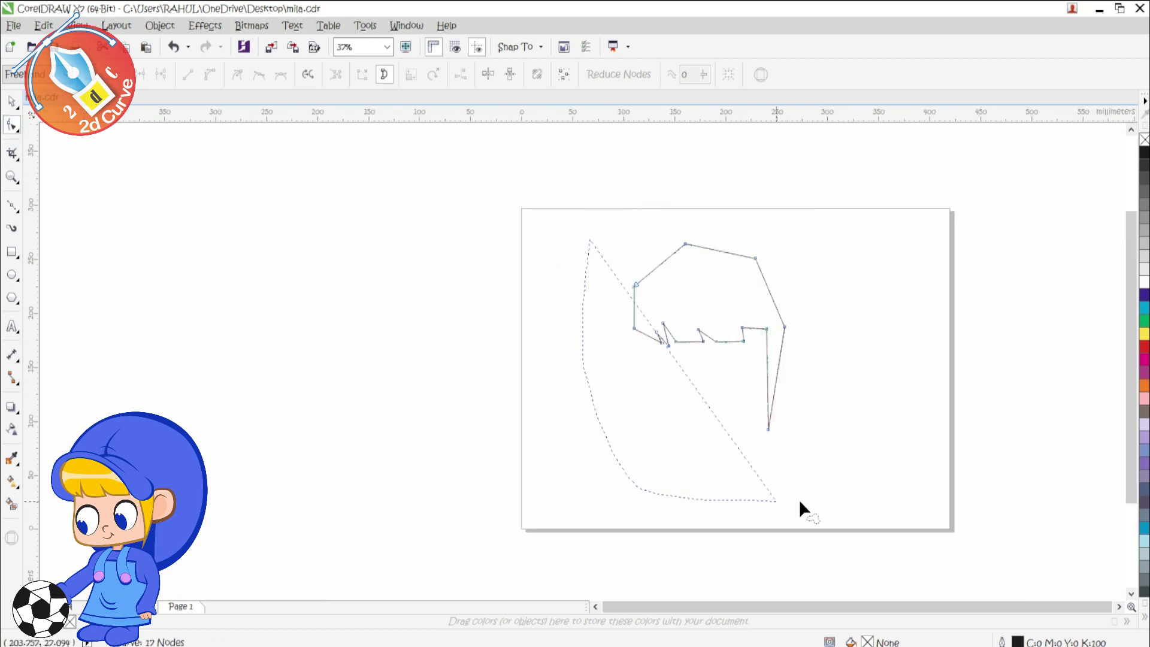
- Curve the left side of the hair outline down to the start of the fringe
scroll(801, 508, up, 4)
drag(697, 304, 624, 380)
scroll(625, 381, up, 1)
drag(587, 303, 586, 318)
scroll(619, 361, up, 1)
- Add a node near the fringe's small left strand and bend the strand and the spike beside it into curves
double_click(682, 395)
drag(681, 395, 590, 341)
drag(740, 439, 677, 439)
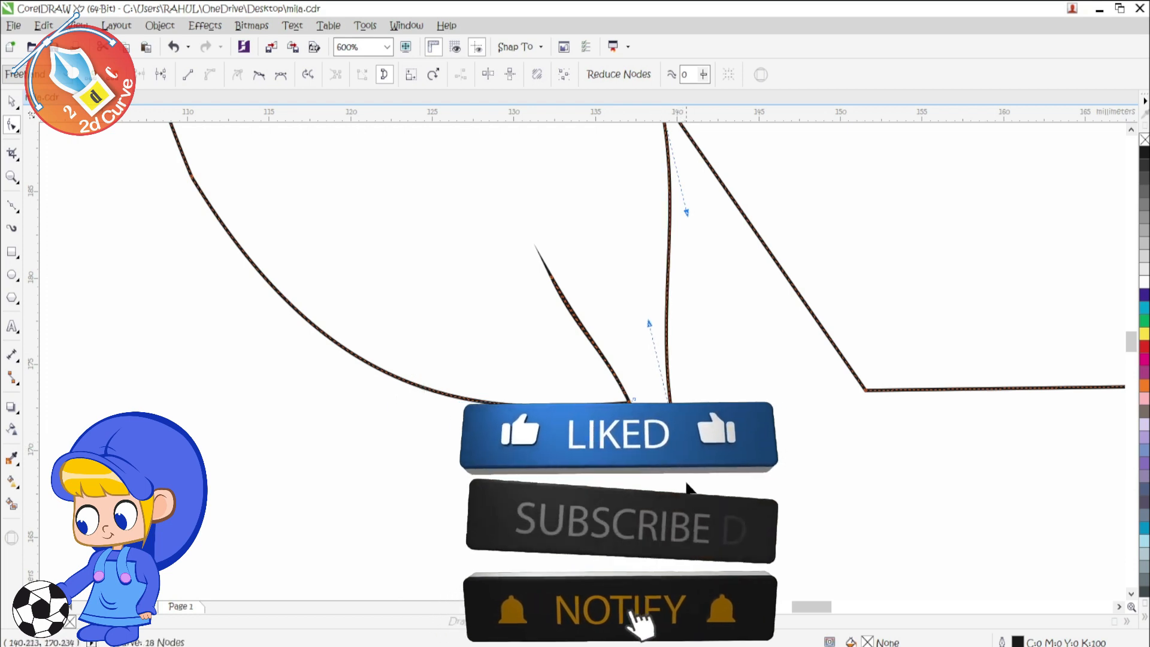
drag(630, 403, 620, 402)
drag(588, 340, 590, 349)
- Shape the first wide fringe lock with a curved spike and a rounded lower edge
scroll(698, 405, down, 1)
drag(679, 253, 665, 264)
drag(781, 396, 751, 409)
drag(699, 312, 685, 339)
drag(717, 362, 711, 369)
drag(932, 411, 946, 423)
drag(718, 374, 713, 381)
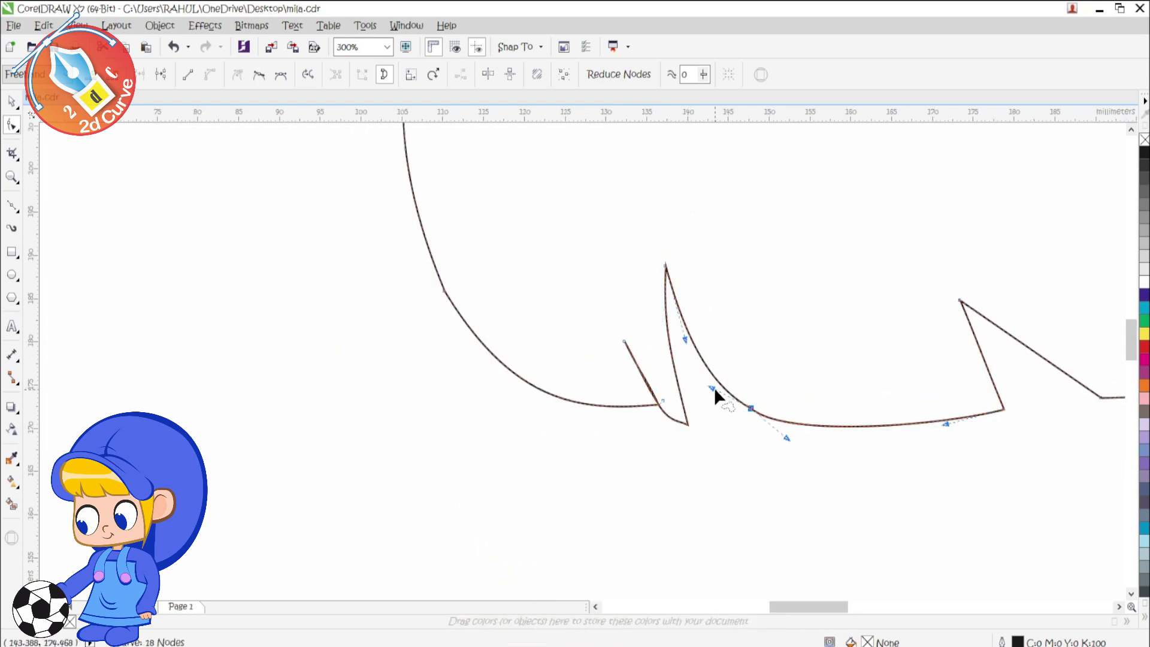
- Refine the curves of the small hair strand and its short connecting edge at the fringe's left end
scroll(760, 441, down, 2)
scroll(729, 434, up, 3)
drag(712, 295, 655, 317)
drag(787, 439, 771, 441)
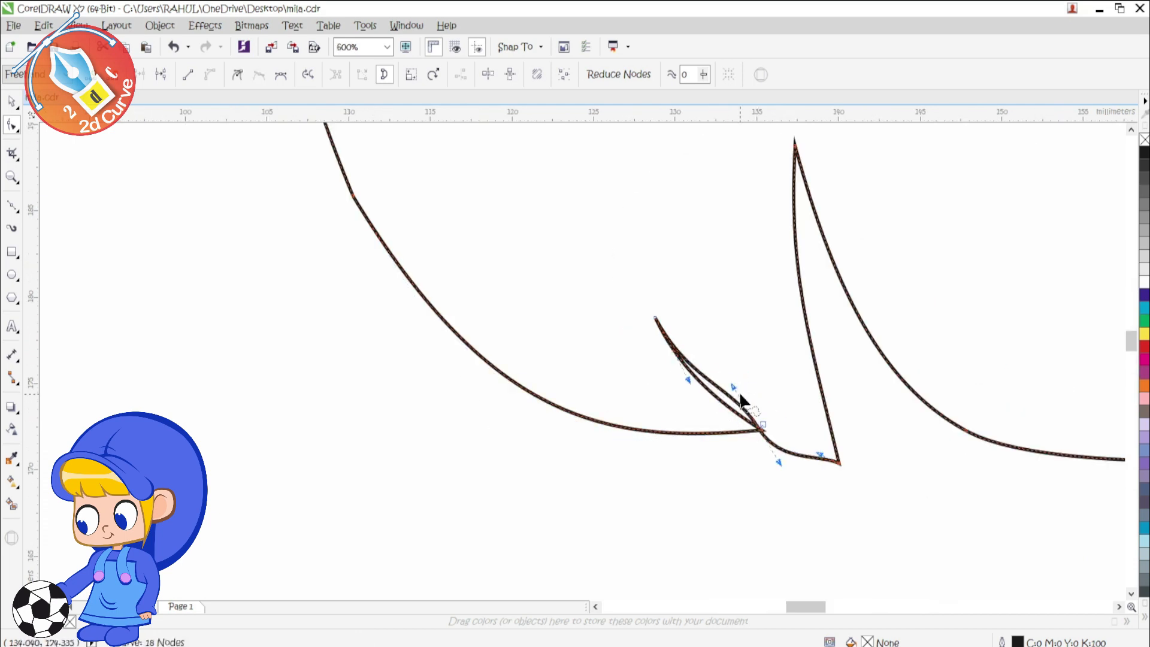
- Round the lower edge of the second fringe lock
scroll(719, 458, down, 3)
scroll(742, 385, up, 2)
drag(870, 411, 871, 420)
scroll(955, 438, down, 1)
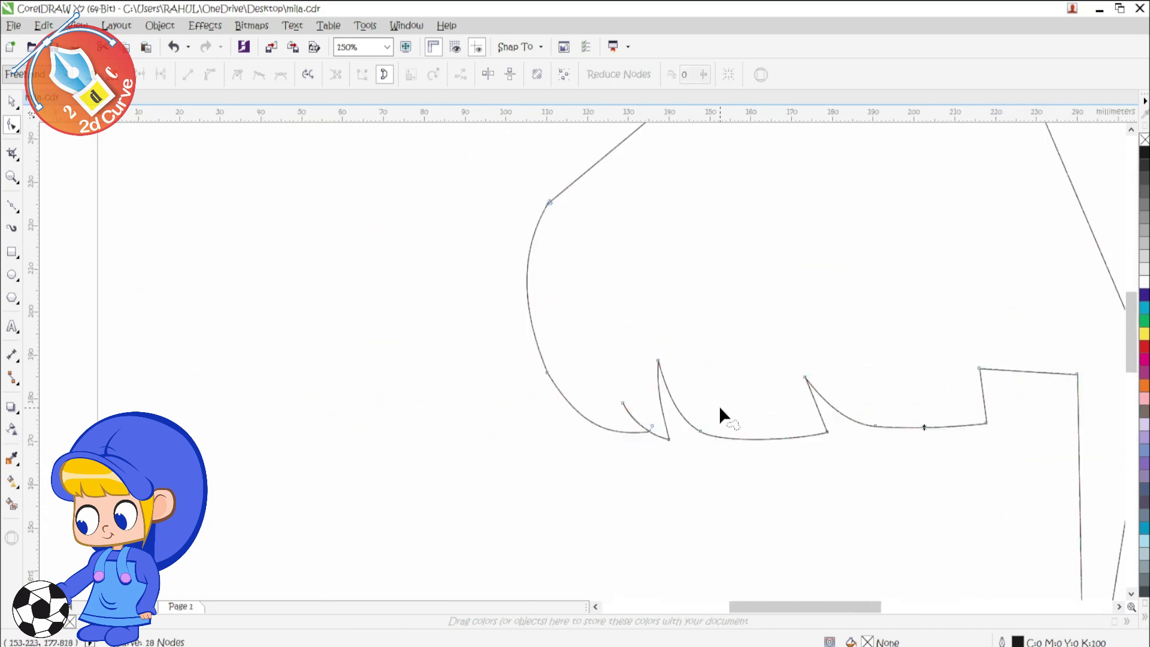
- Curve the inner and outer edges of the long side lock and the right side of the hair
scroll(656, 399, down, 1)
drag(888, 470, 903, 470)
drag(869, 479, 881, 479)
drag(886, 345, 897, 344)
scroll(887, 343, up, 1)
scroll(796, 326, down, 1)
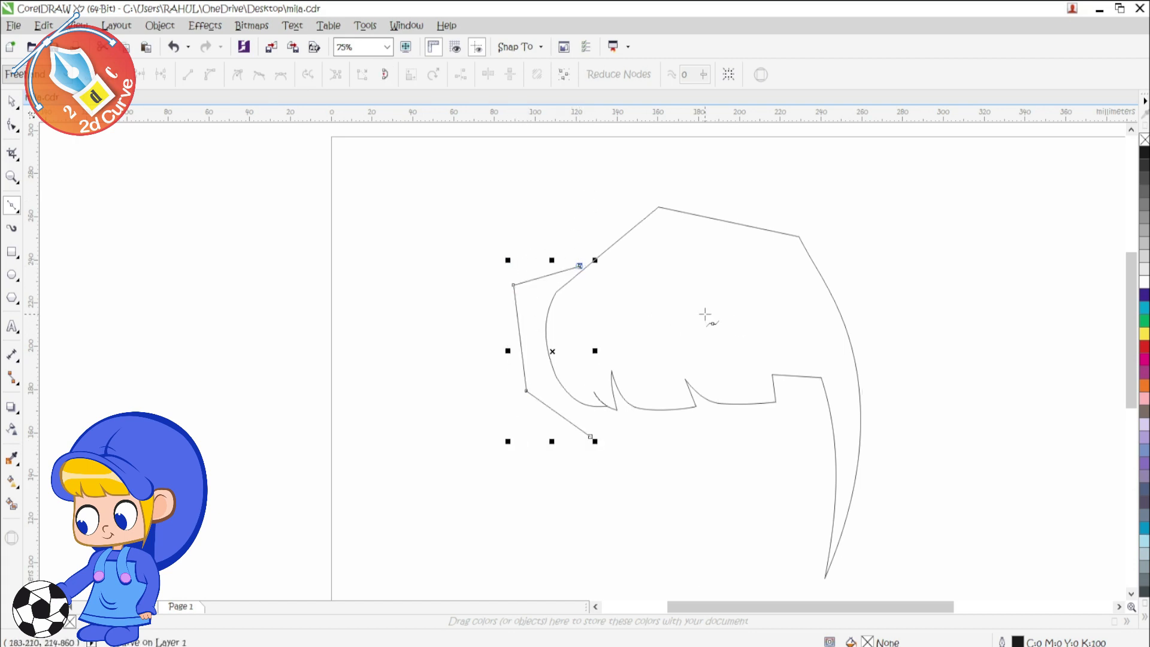
- Draw the closed hat brim outline around the hair with straight segments
click(850, 341)
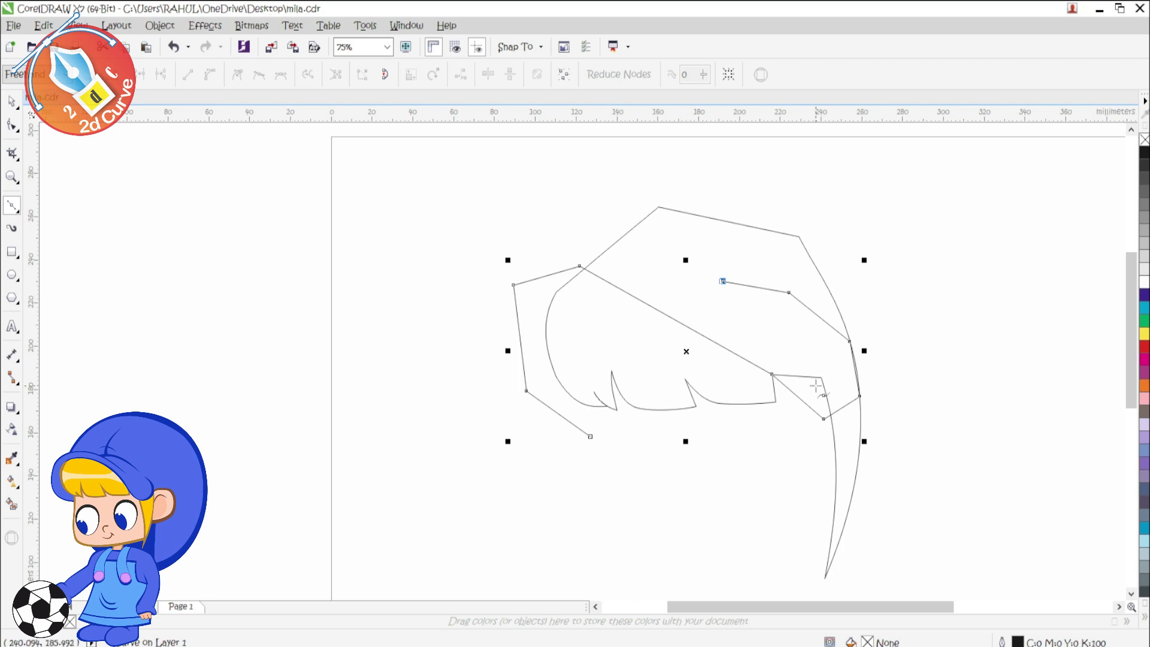
click(584, 227)
click(492, 282)
click(511, 405)
click(592, 450)
click(590, 436)
- Simplify the brim's lower-left corner and curve its outer left edge and rounded tip
key(F10)
double_click(511, 405)
drag(510, 408, 485, 362)
drag(489, 393, 493, 444)
scroll(595, 459, up, 2)
drag(579, 398, 599, 405)
- Bend the brim's inner left edge toward the hair from the lower tip up to the top corner
scroll(504, 308, down, 1)
drag(476, 294, 454, 306)
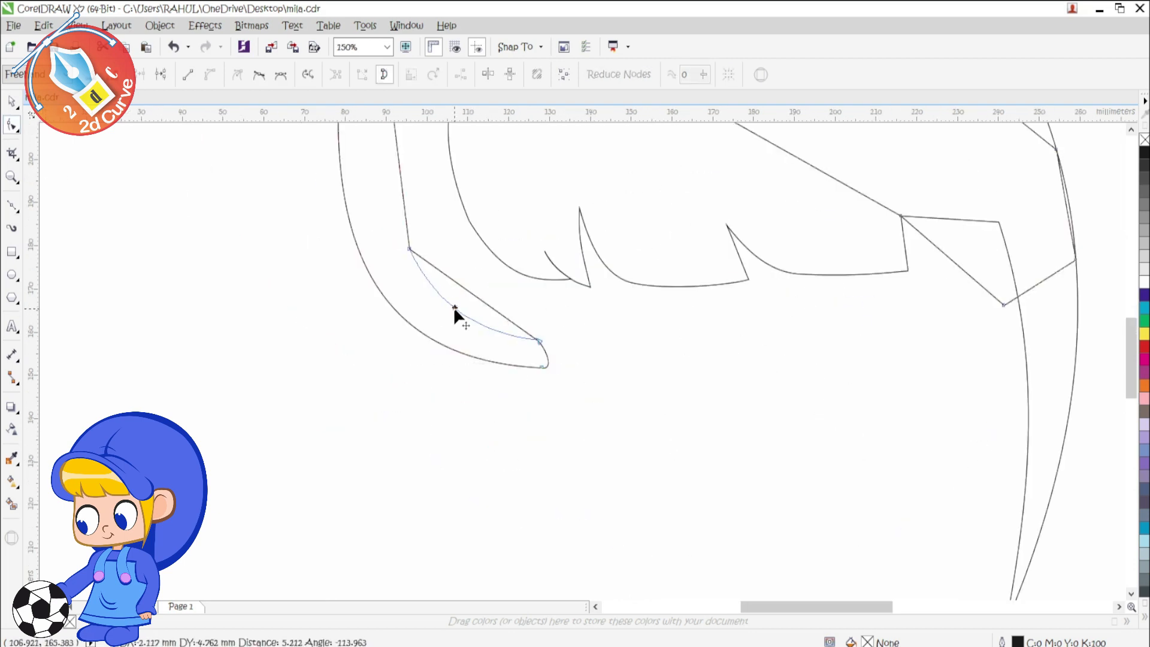
scroll(497, 327, down, 1)
drag(442, 181, 483, 200)
drag(454, 287, 495, 258)
drag(507, 162, 507, 171)
drag(420, 178, 445, 180)
drag(520, 334, 519, 320)
scroll(523, 347, up, 1)
scroll(468, 355, down, 1)
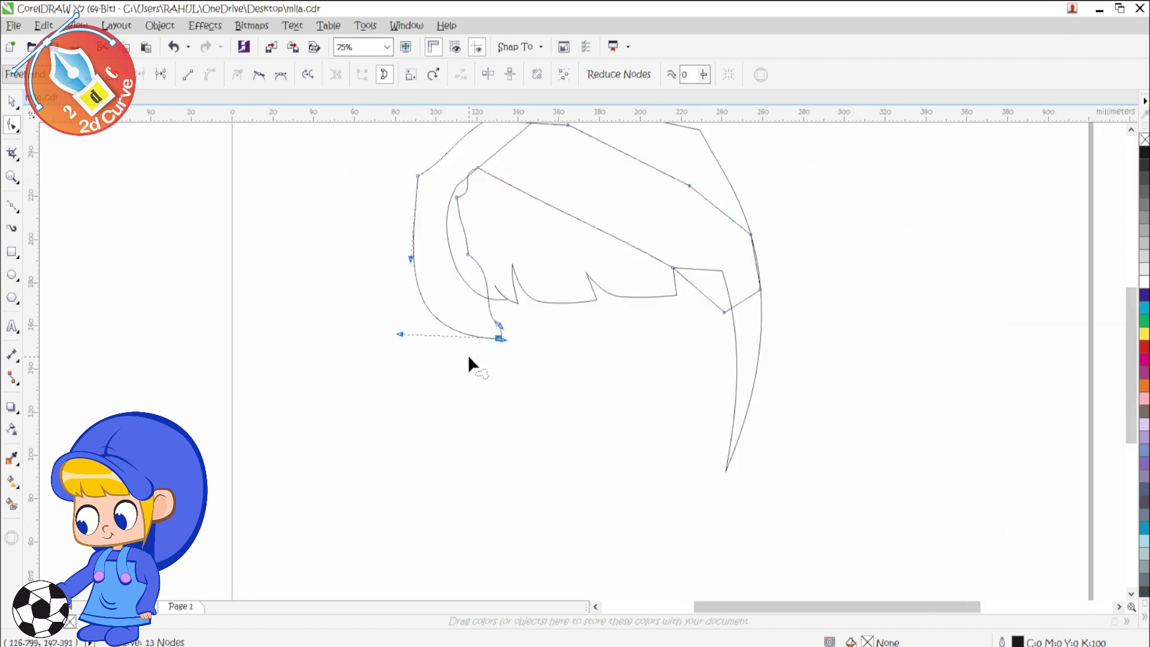
- Round the upper-left outer edge of the hat brim into a smooth arc
click(418, 176)
scroll(447, 218, up, 1)
drag(435, 151, 535, 103)
scroll(714, 397, down, 1)
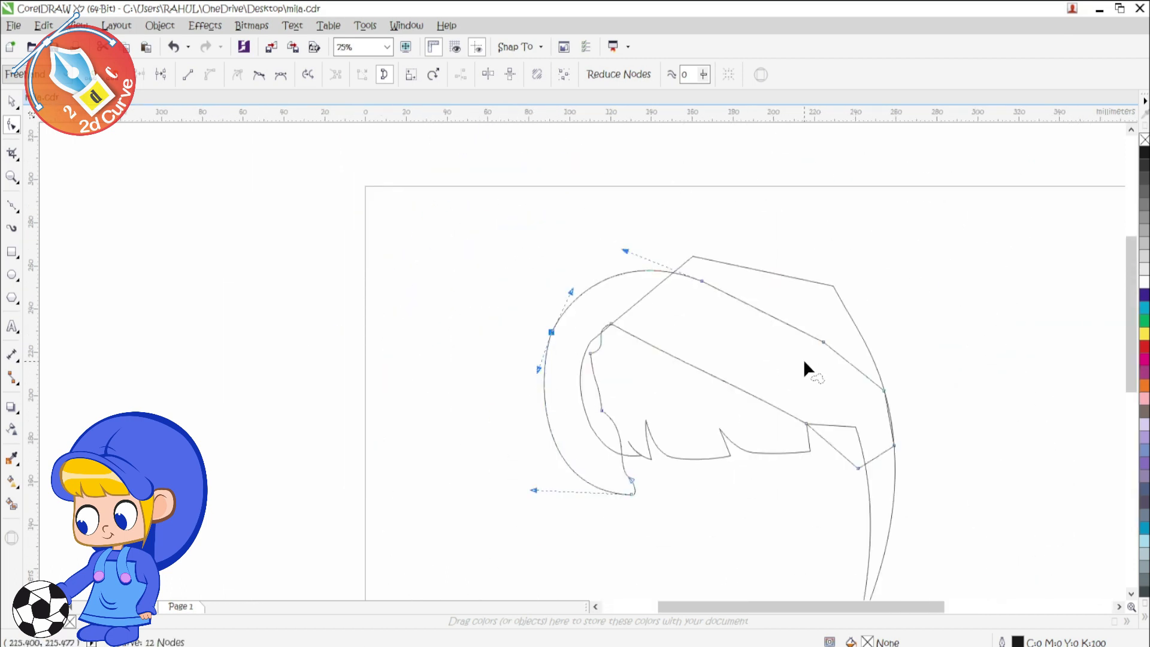
- Curve the brim's inner upper edge over the fringe and shift the hair node at the top of the side lock
drag(719, 379, 732, 352)
click(652, 453)
drag(856, 427, 830, 425)
scroll(830, 424, up, 1)
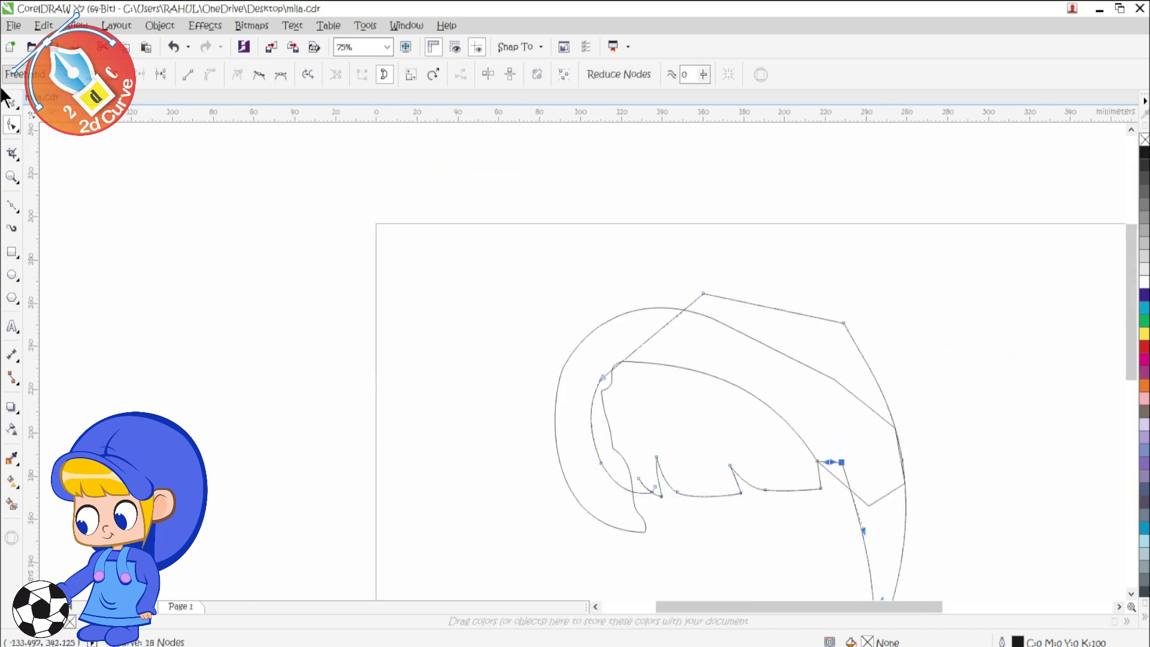
- Fill the hair shape with golden yellow
click(10, 101)
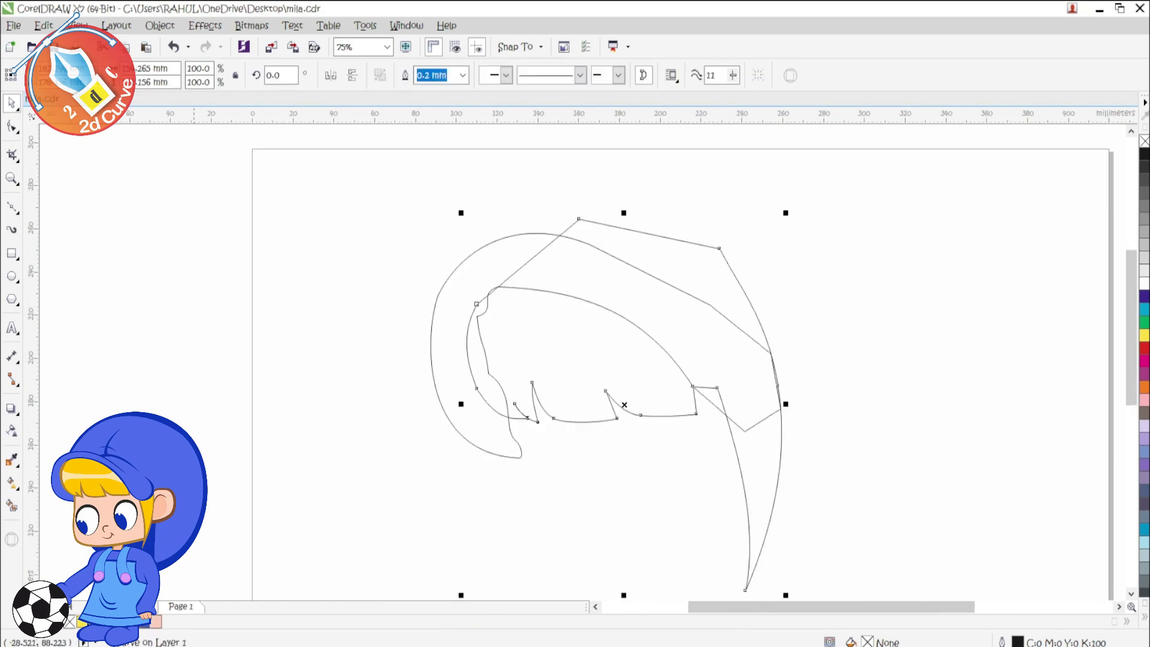
click(80, 621)
click(994, 368)
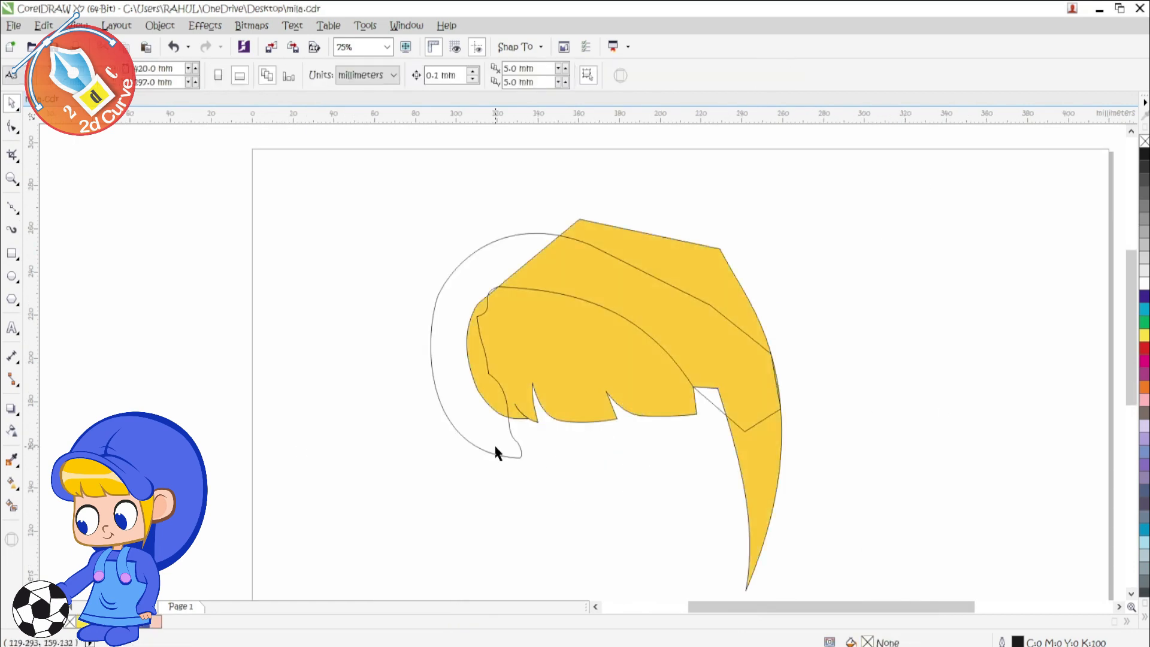
- Edit the hat brim's nodes to reshape the lower part of its inner left edge
double_click(493, 443)
scroll(510, 403, up, 2)
drag(428, 285, 380, 345)
drag(492, 415, 453, 438)
scroll(573, 401, down, 1)
drag(562, 508, 539, 477)
- Smooth the brim's inner left curve so it follows the left edge of the hair
scroll(443, 182, up, 1)
drag(509, 272, 508, 225)
drag(527, 362, 437, 351)
drag(490, 423, 476, 471)
scroll(509, 472, down, 1)
scroll(521, 596, up, 1)
scroll(551, 520, down, 1)
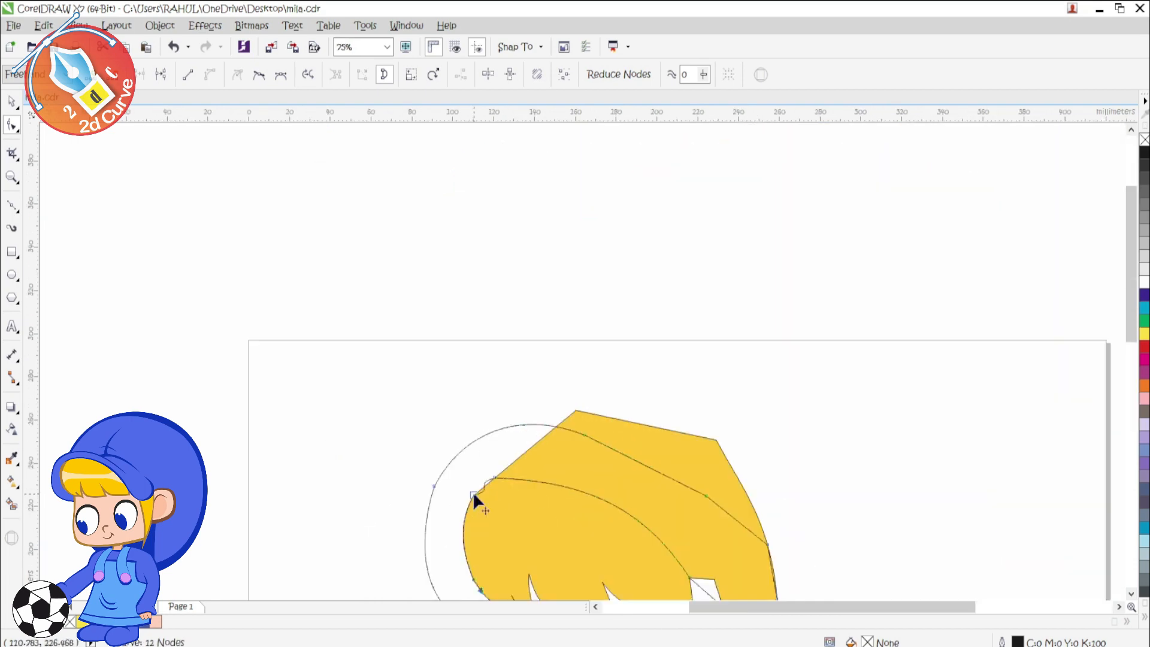
- Finish the brim's inner upper-left corner and fill the brim with blue R82 G105 B233
scroll(475, 500, up, 1)
scroll(505, 363, down, 2)
mouse_move(519, 359)
mouse_down()
mouse_move(505, 363)
mouse_move(515, 341)
mouse_up()
click(144, 621)
scroll(516, 434, up, 1)
click(610, 360)
scroll(611, 361, down, 1)
- Curve the brim's upper right edge and the underside of its wide right end
click(619, 303)
drag(659, 279, 669, 306)
drag(782, 341, 771, 371)
drag(845, 390, 846, 403)
scroll(836, 466, up, 1)
drag(750, 433, 800, 468)
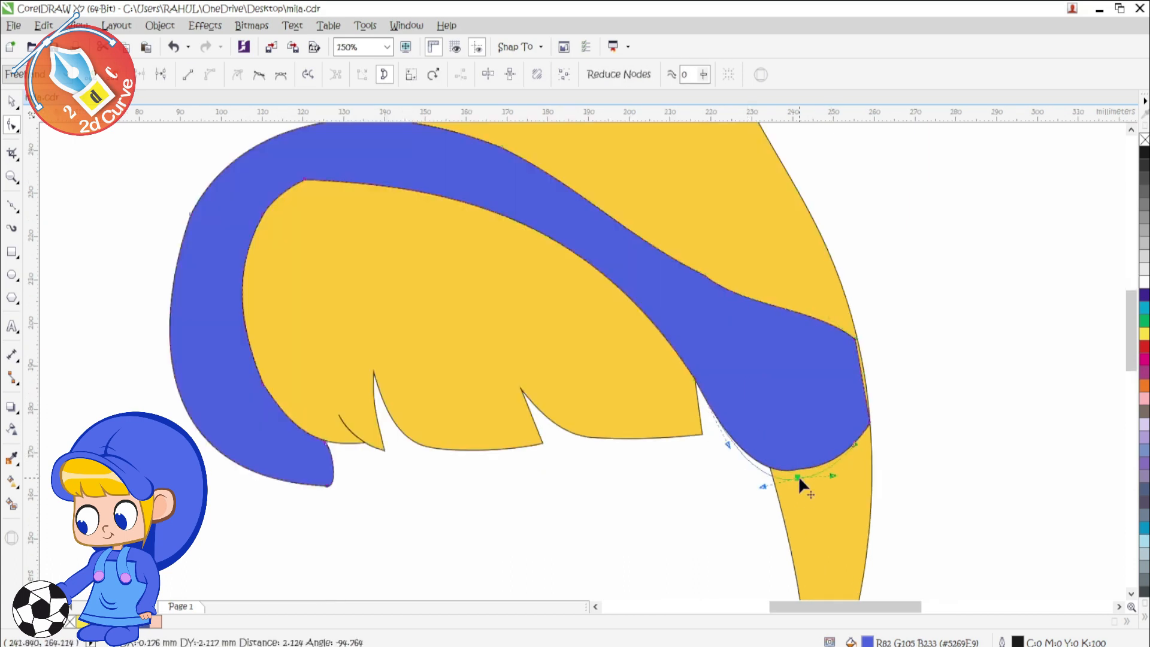
- Round off the outer right end of the hat brim
scroll(857, 337, up, 1)
click(853, 343)
scroll(680, 328, down, 2)
key(space)
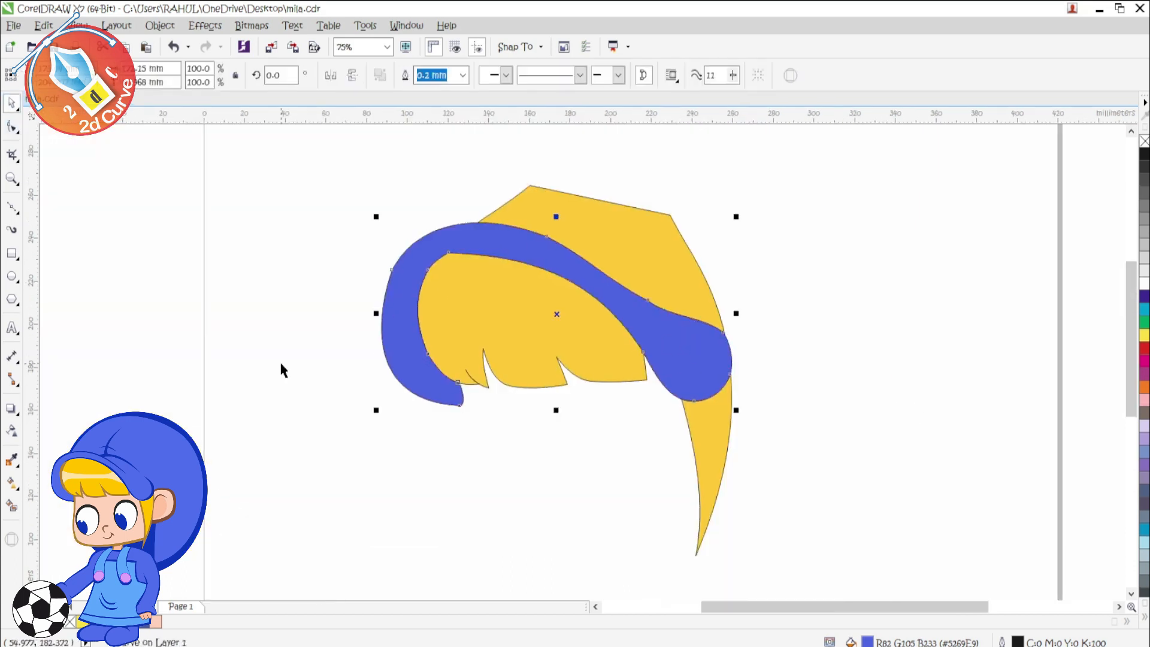
- Give the brim a dark blue edge and the hair a brown edge using slightly smaller, offset copies
drag(725, 222, 724, 223)
right_click(724, 223)
drag(557, 314, 548, 317)
click(476, 224)
click(146, 621)
key(Tab)
click(767, 377)
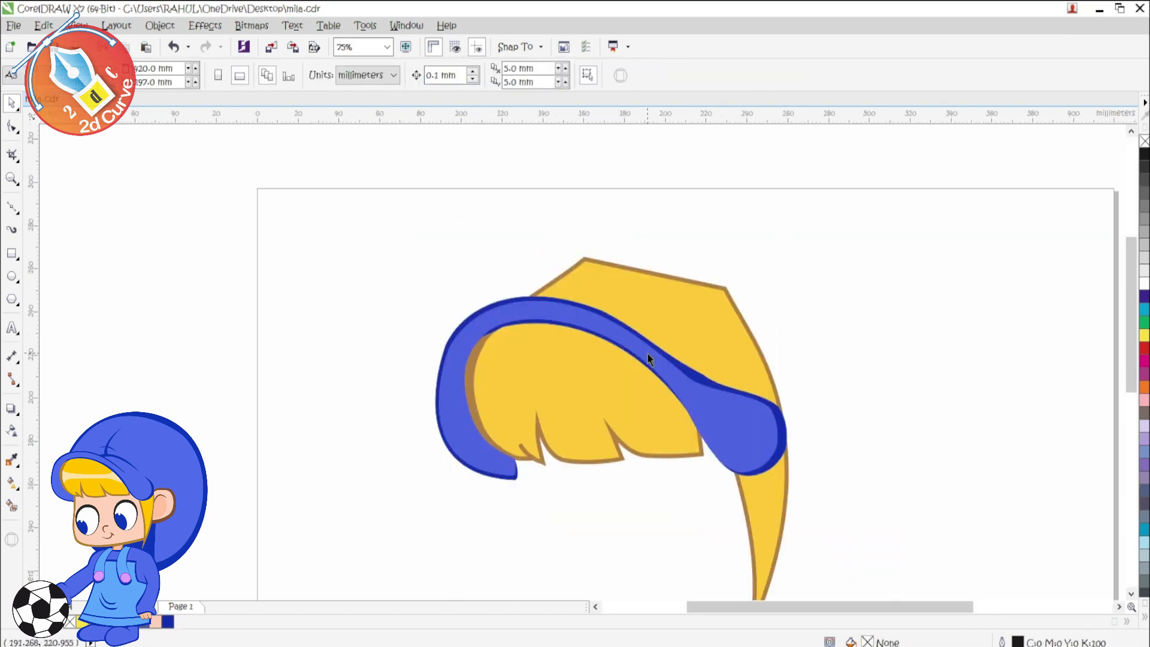
- Draw a closed highlight band across the fringe with straight segments
click(506, 358)
click(792, 377)
click(857, 351)
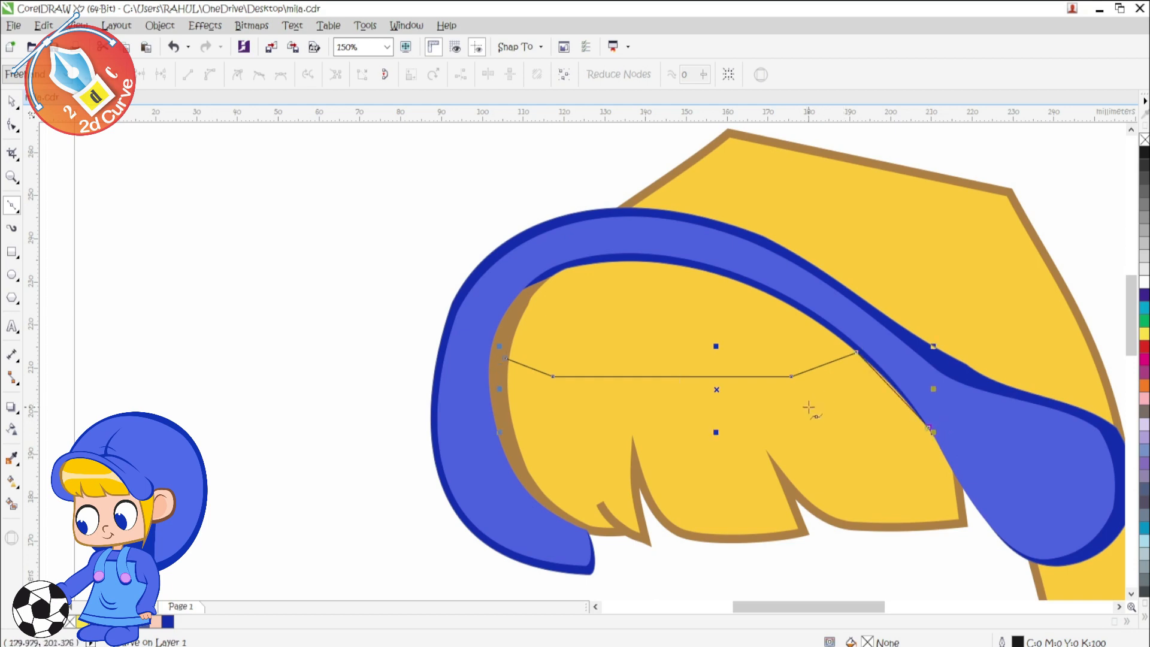
click(506, 359)
- Convert the highlight band's segments to curves, remove an extra node and curve its upper edge
key(F10)
drag(791, 394, 796, 407)
key(ctrl+a)
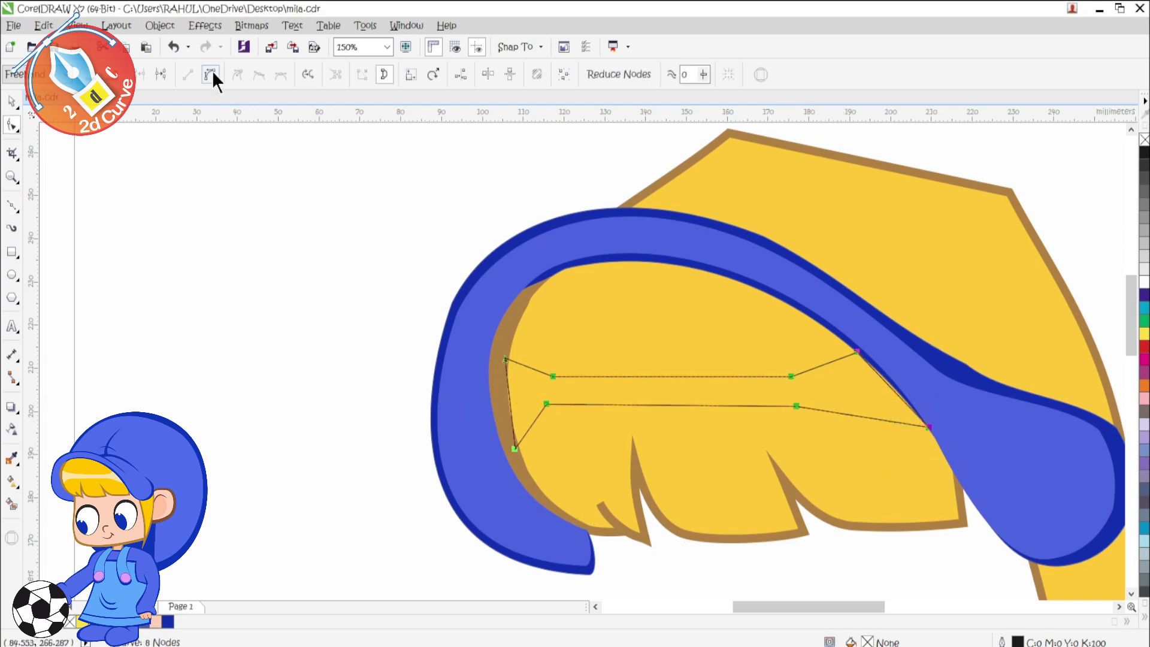
drag(523, 375, 524, 376)
double_click(553, 376)
drag(831, 362, 832, 370)
- Curve the highlight's lower and left edges to follow the fringe, and colour it pale cream without an outline
click(796, 405)
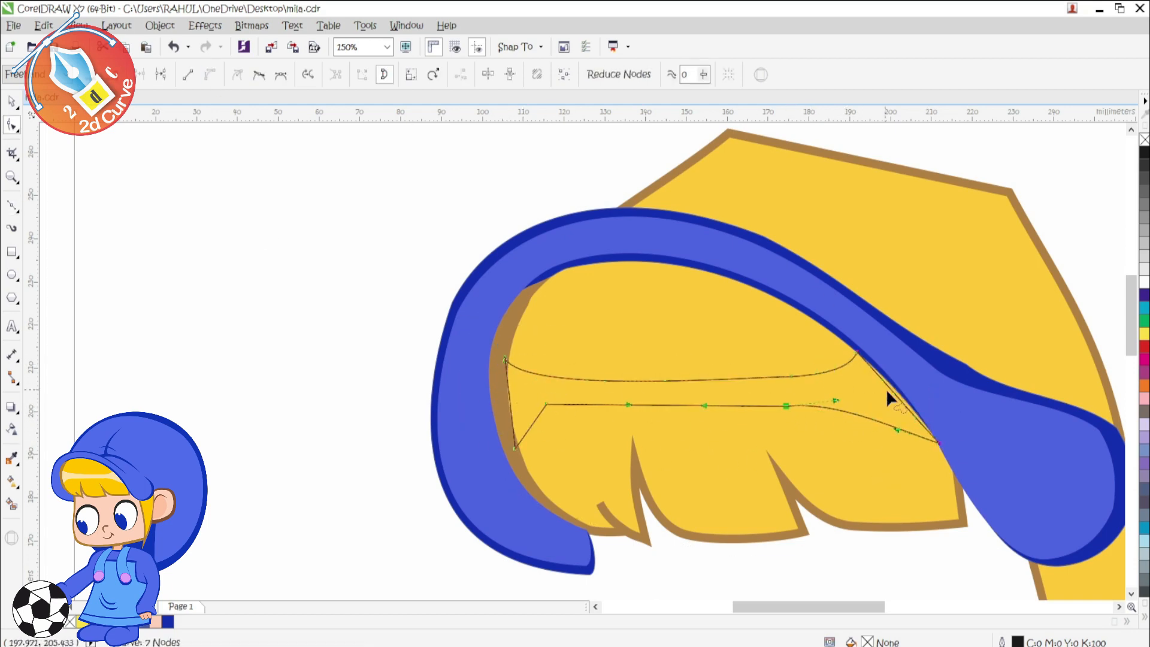
drag(505, 360, 511, 348)
drag(514, 376, 506, 376)
scroll(517, 453, up, 1)
drag(512, 444, 521, 442)
drag(515, 383, 500, 383)
scroll(509, 223, up, 2)
drag(450, 508, 418, 536)
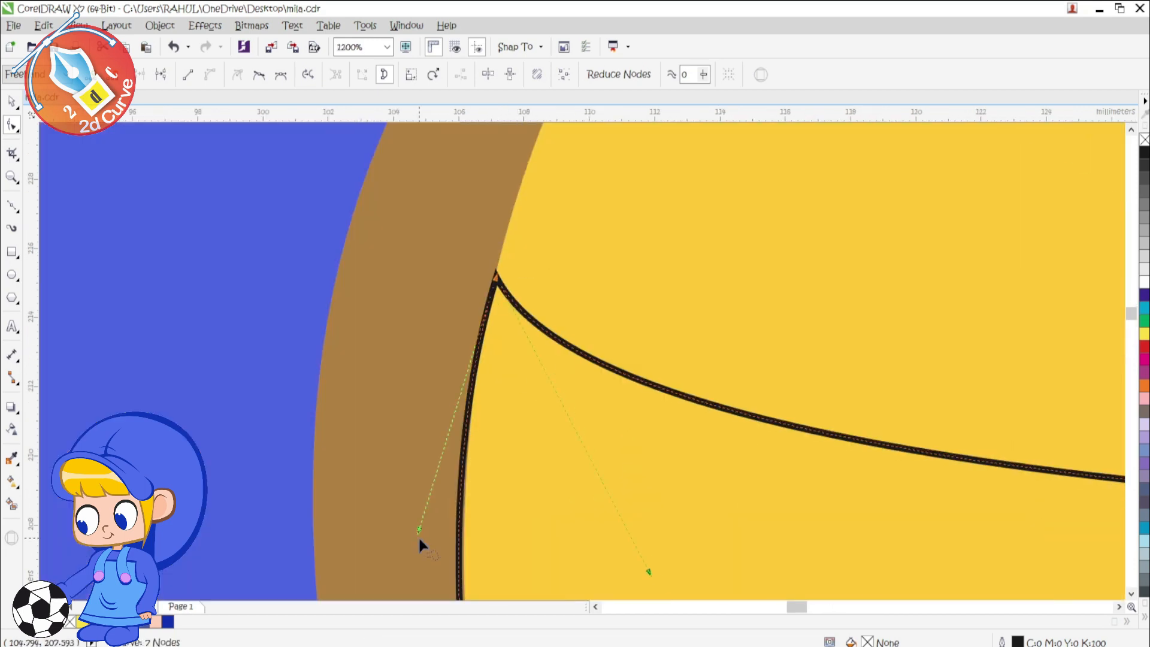
scroll(561, 313, down, 2)
scroll(688, 448, down, 6)
key(space)
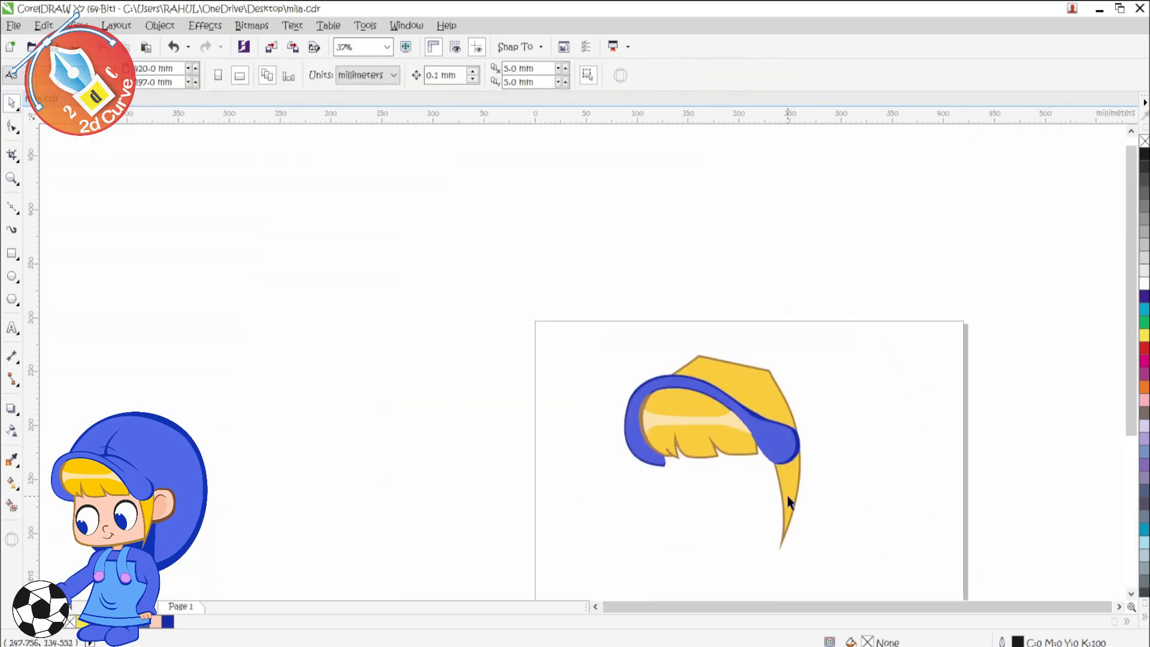
- Draw the large hat crown outline around the hair with six straight segments
scroll(750, 440, up, 2)
key(F5)
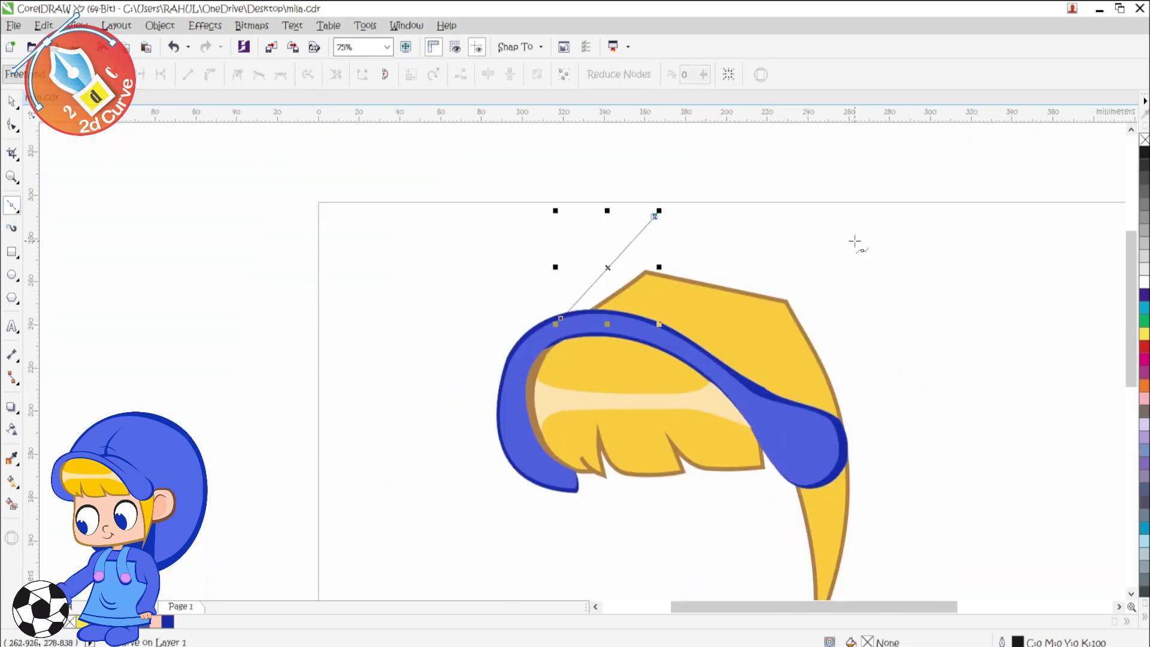
click(998, 417)
scroll(791, 501, down, 2)
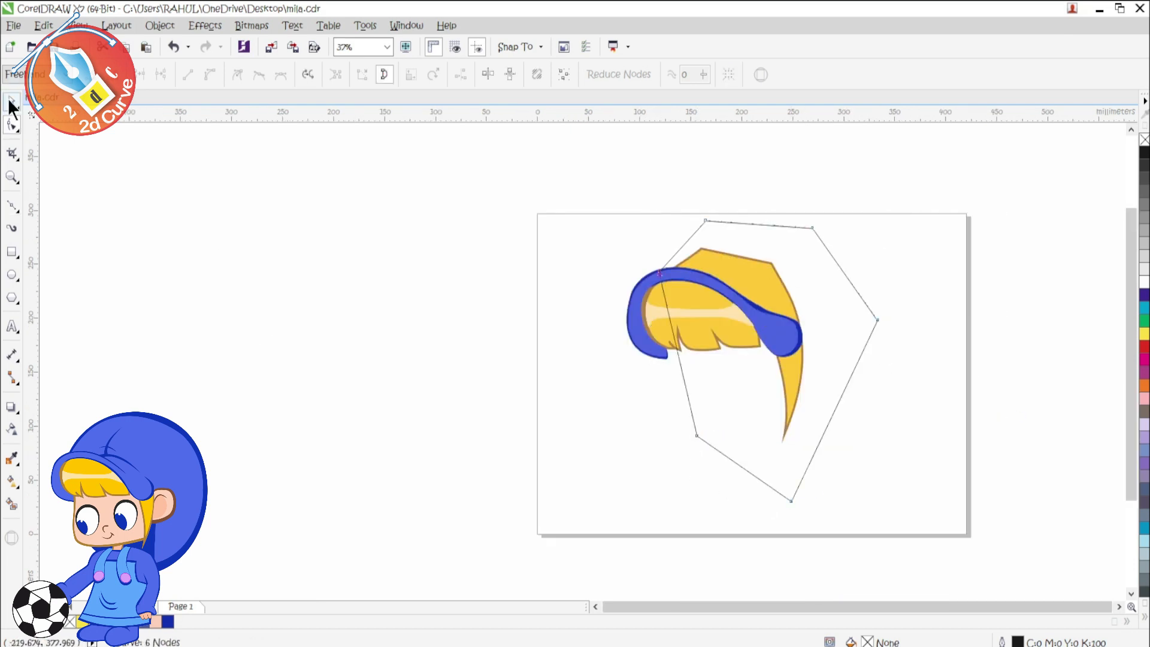
- Remove the extra crown nodes and curve its top and right side into a large rounded hat
click(12, 125)
drag(780, 179, 781, 182)
drag(812, 207, 840, 208)
double_click(878, 300)
drag(842, 384, 904, 464)
drag(839, 208, 856, 209)
drag(792, 482, 783, 471)
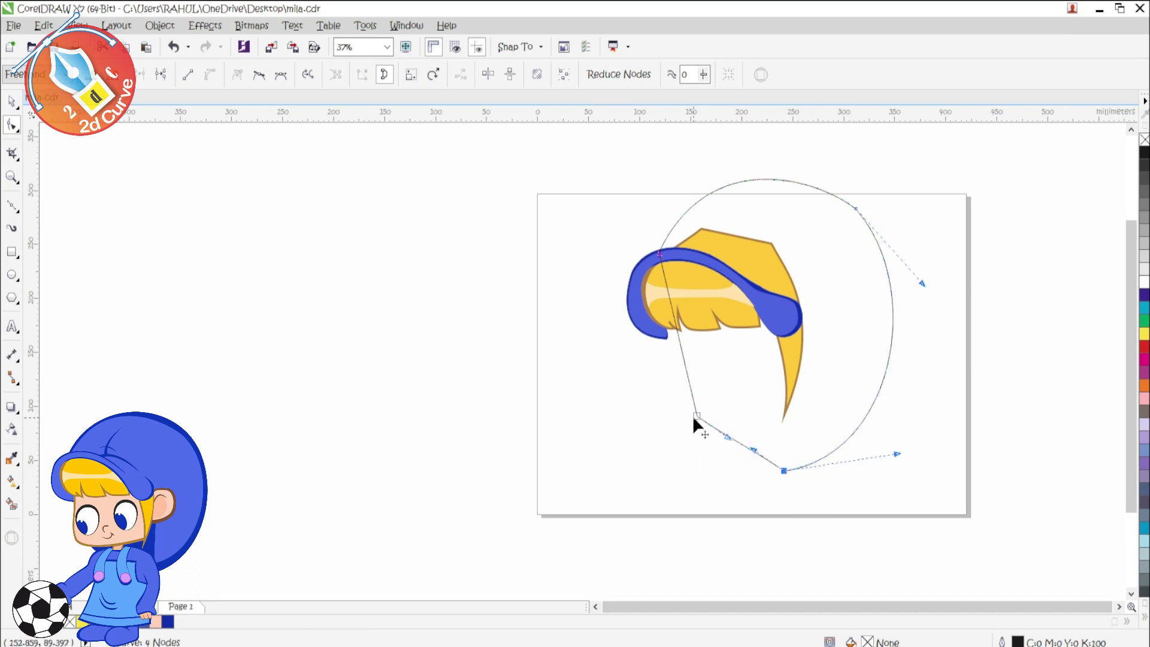
- Apply dark blue R17 G50 B184 to the crown's fill and outline and send it behind the other shapes
key(space)
click(143, 623)
click(168, 622)
right_click(167, 622)
click(863, 405)
key(shift+Page_Down)
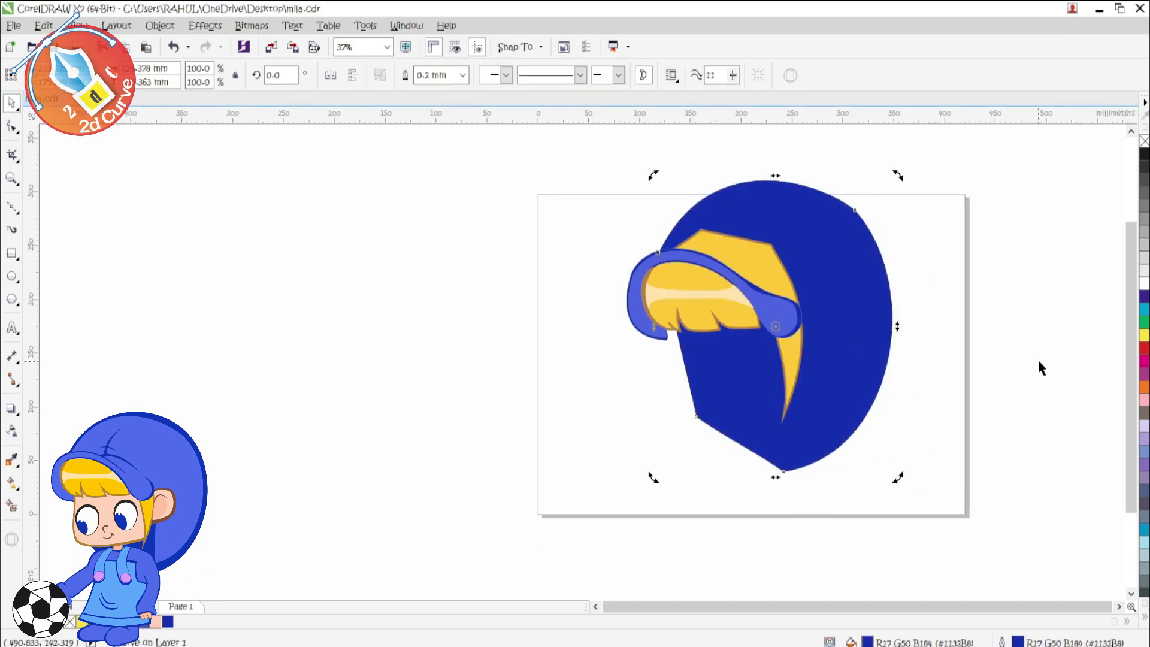
- Undo sending the crown to the back and pull its lower-left node to reshape the front edge
key(ctrl+z)
key(space)
drag(697, 415, 769, 274)
scroll(662, 258, up, 3)
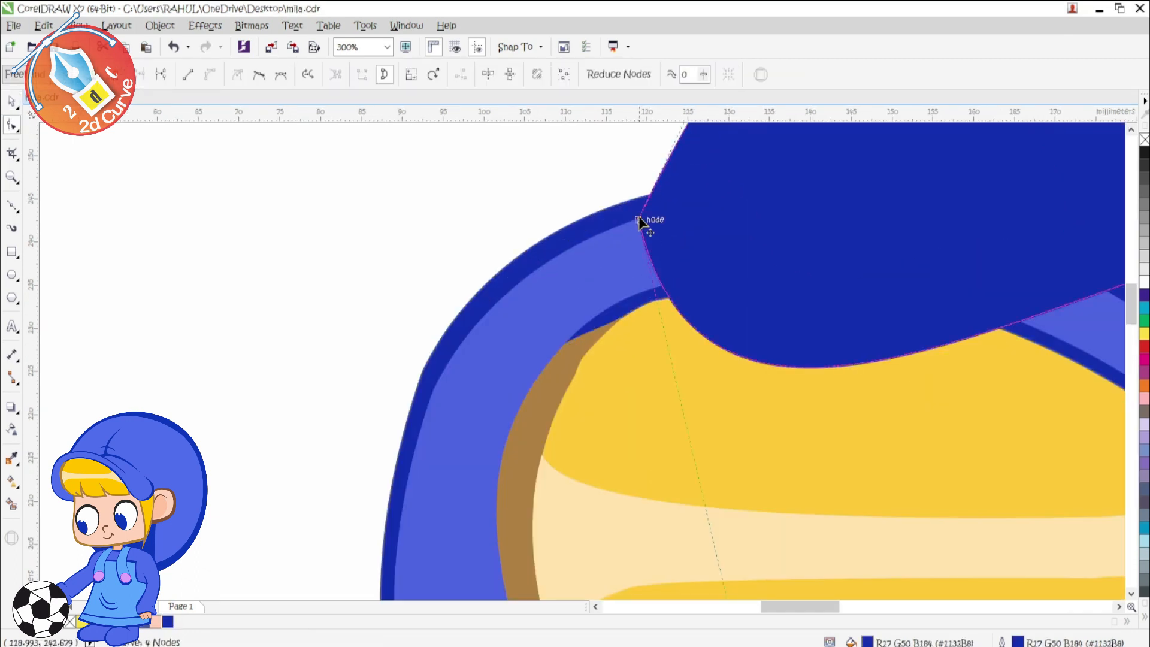
- Adjust the crown's front curve and add a smaller copy filled with lighter blue, placed behind the brim
scroll(719, 379, down, 2)
drag(724, 443, 728, 310)
drag(922, 381, 902, 403)
drag(877, 290, 813, 330)
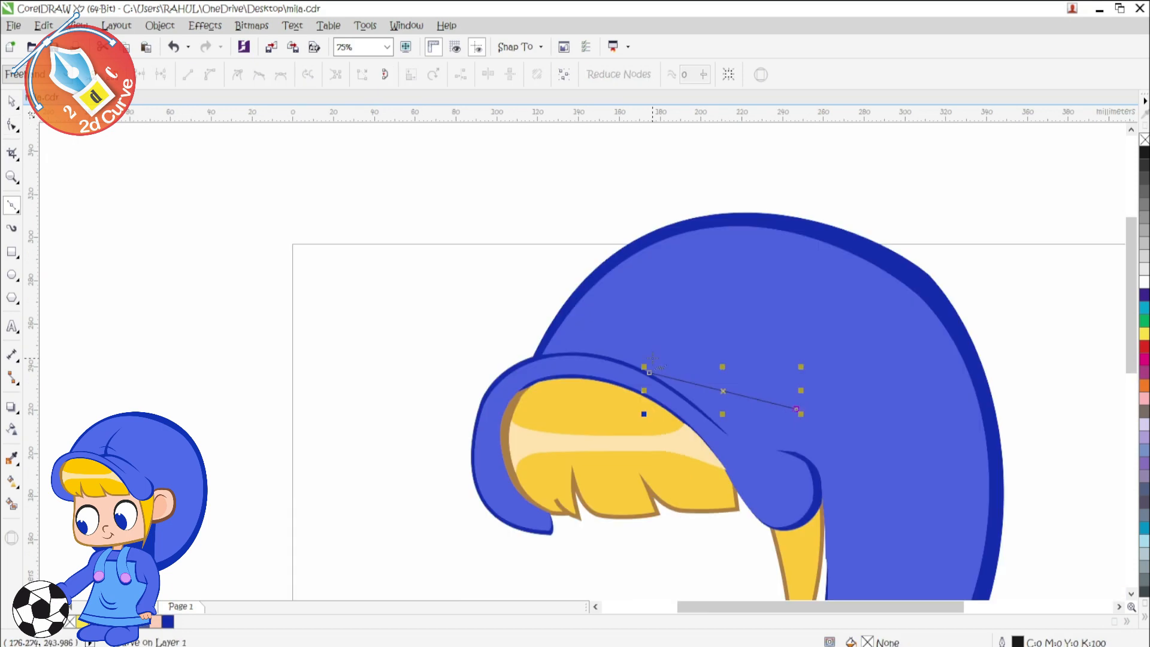
- Finish the narrow closed fold shape above the brim and bend its segments into a tapered arc running over the crown
scroll(645, 365, up, 2)
key(F10)
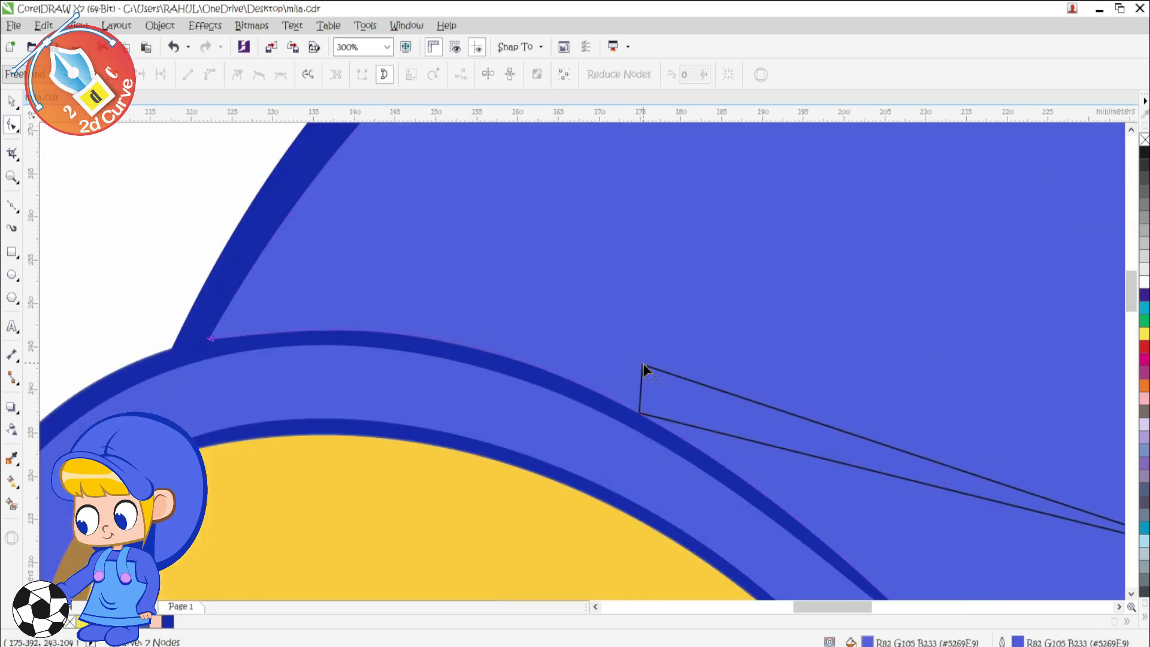
scroll(757, 385, down, 1)
key(ctrl+a)
click(209, 73)
drag(797, 409, 787, 384)
drag(700, 377, 674, 386)
scroll(700, 403, up, 2)
scroll(588, 336, up, 1)
drag(591, 336, 560, 331)
drag(652, 385, 610, 361)
drag(796, 458, 819, 464)
scroll(436, 363, down, 1)
scroll(486, 365, down, 3)
drag(631, 405, 631, 383)
- Apply the hat's dark blue to the fold arc's fill and outline
key(space)
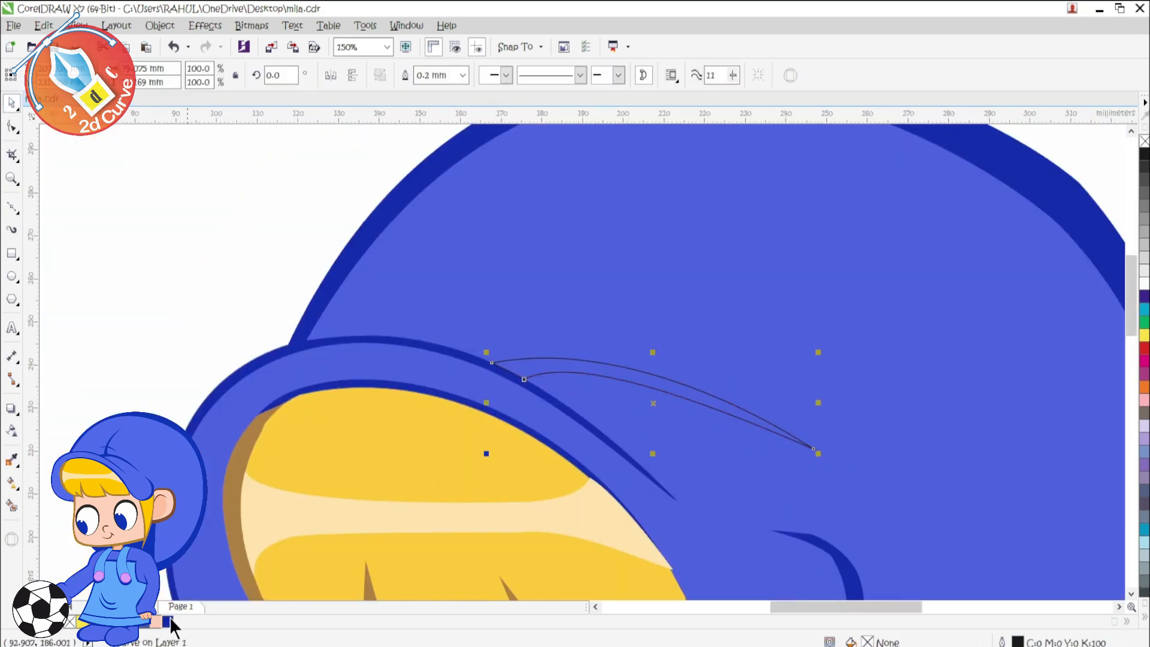
click(168, 621)
right_click(167, 622)
scroll(779, 369, down, 1)
key(Escape)
- Adjust the nodes around the brim's rounded ear-side end to refine its upper edge and curve
double_click(794, 407)
click(798, 422)
scroll(802, 458, up, 1)
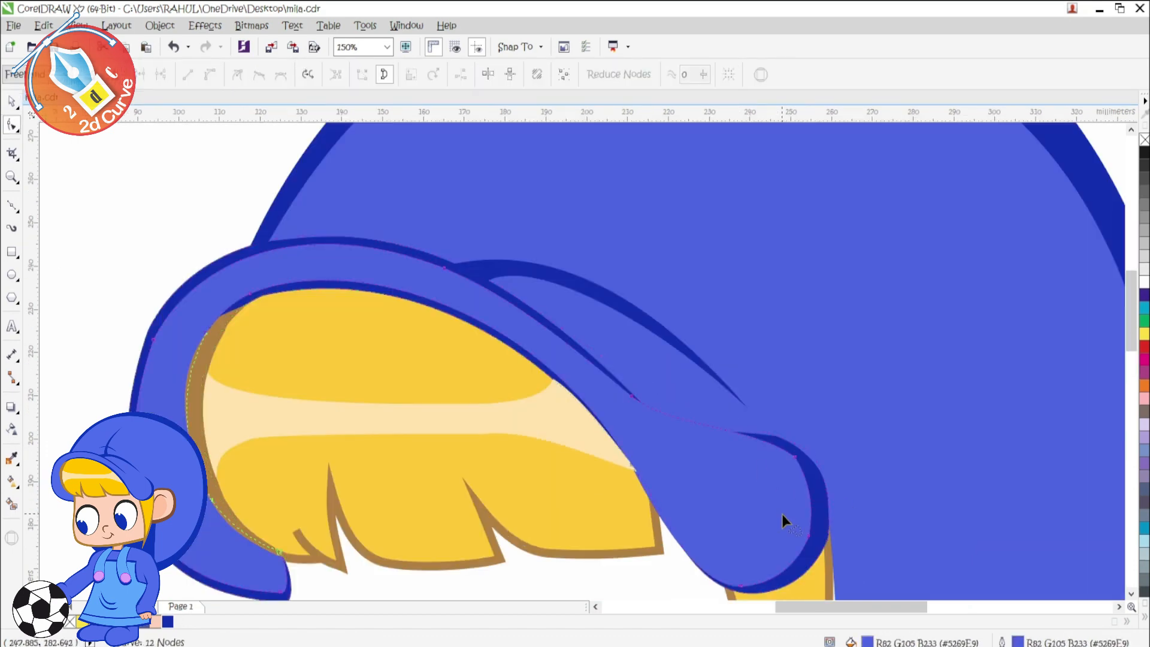
mouse_move(671, 393)
mouse_down()
mouse_move(769, 405)
mouse_move(759, 416)
mouse_up()
scroll(778, 461, up, 1)
drag(781, 456, 818, 478)
click(710, 347)
drag(710, 347, 678, 310)
- Draw a tapered crease rising from the brim fold up the crown, curve it and color it dark blue
scroll(742, 373, down, 3)
scroll(659, 279, up, 1)
click(592, 358)
click(602, 360)
click(651, 264)
scroll(644, 343, up, 1)
drag(600, 278, 584, 297)
click(168, 621)
right_click(168, 621)
- Draw a short curved crease crossing the base of the tall crown crease and color its fill and outline dark blue
key(F5)
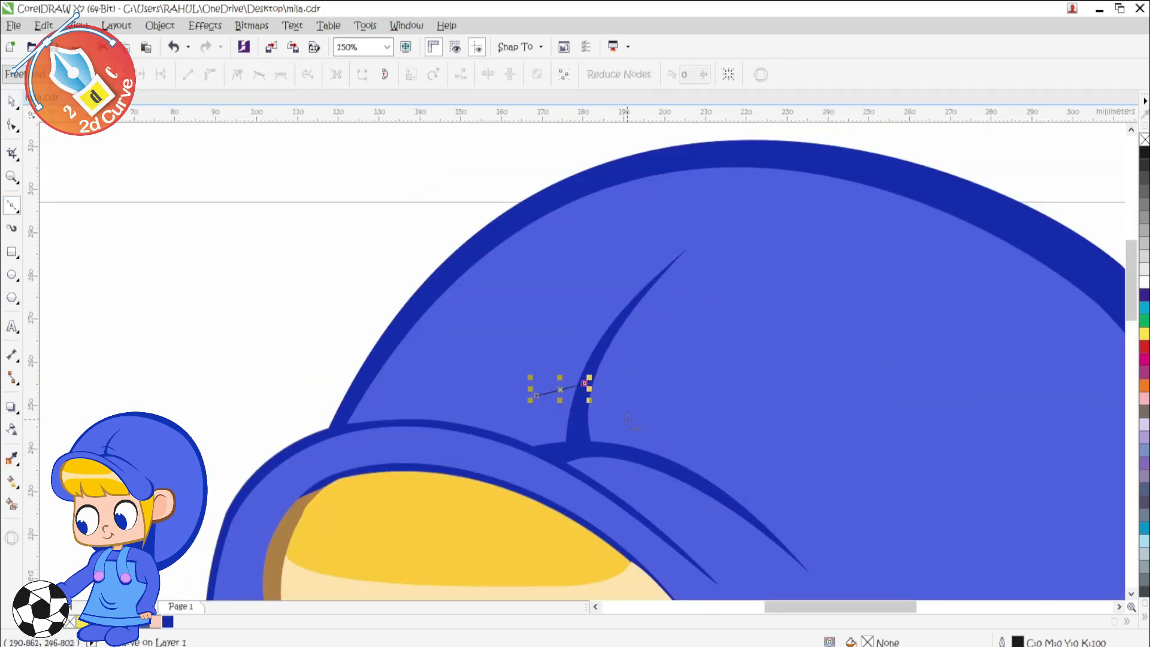
scroll(609, 402, up, 1)
drag(607, 366, 620, 383)
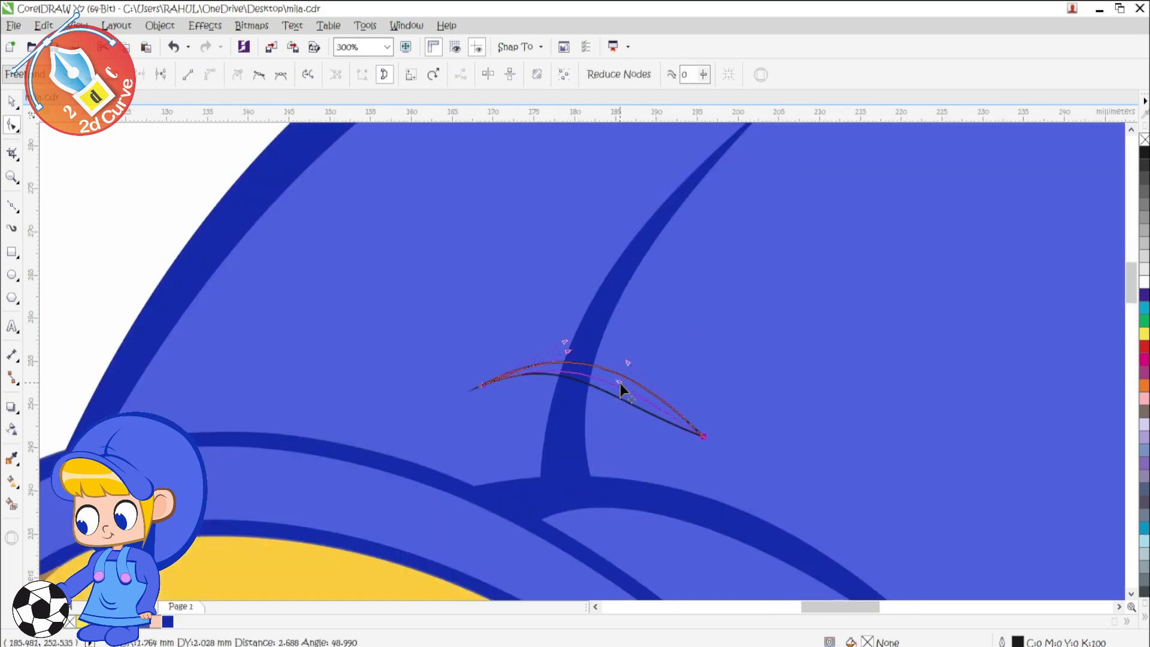
click(168, 621)
right_click(168, 622)
scroll(469, 408, down, 1)
key(space)
click(300, 349)
scroll(675, 373, down, 3)
scroll(688, 429, up, 1)
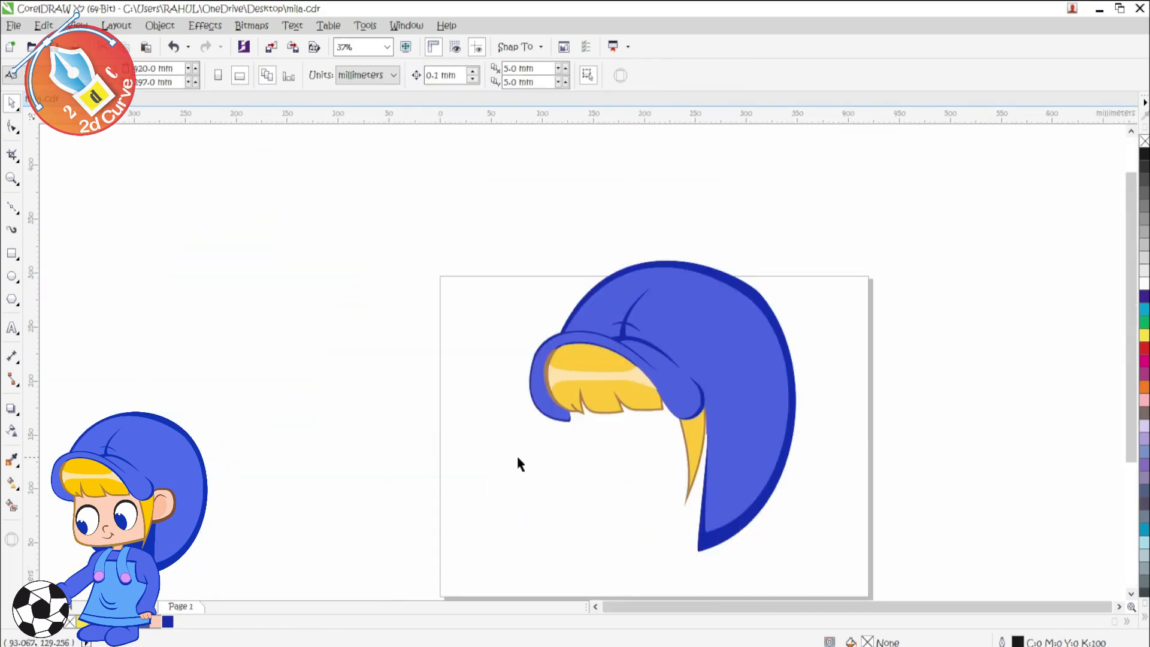
- Draw a rounded ear beside the side hair lock in brown R128 G79 B56, with a smaller skin-colored R254 G209 B188 copy inside
key(F5)
scroll(736, 414, up, 1)
click(694, 489)
click(703, 389)
key(F10)
drag(638, 338, 793, 357)
scroll(718, 379, up, 1)
drag(724, 382, 716, 375)
scroll(839, 495, down, 1)
drag(836, 477, 844, 475)
scroll(801, 551, up, 1)
drag(773, 529, 774, 546)
key(space)
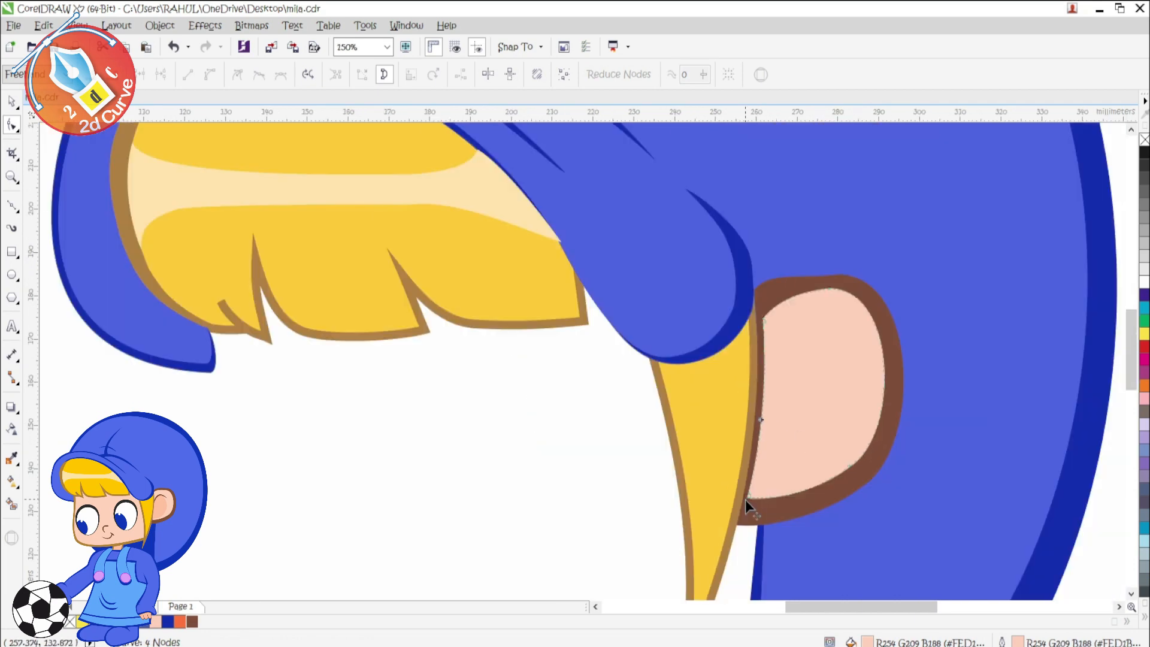
- Extend the inner skin shape of the ear to meet the brim and the edge of the side hair lock
scroll(733, 348, up, 5)
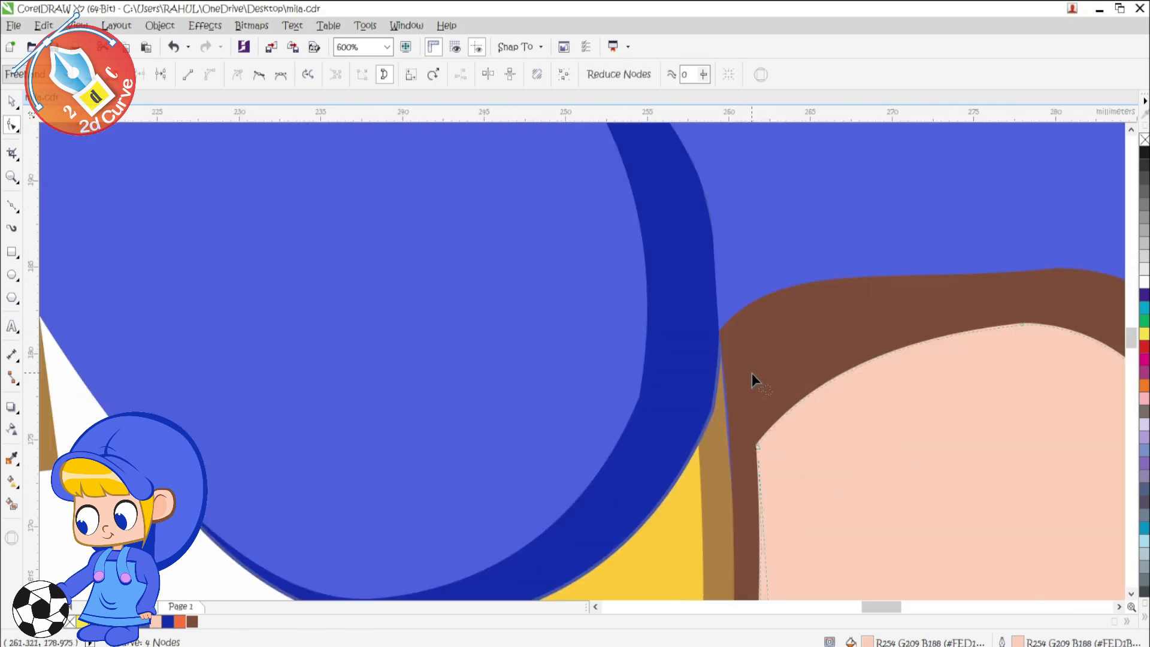
scroll(719, 331, down, 2)
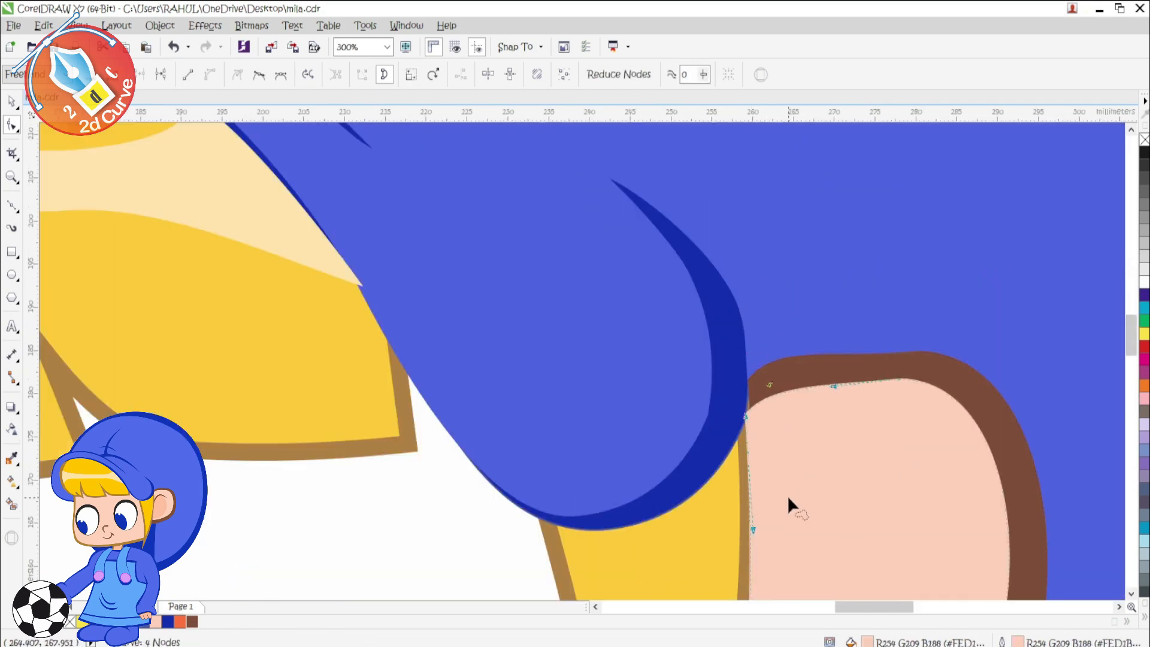
drag(749, 544, 750, 547)
scroll(749, 419, down, 4)
click(758, 291)
scroll(761, 383, down, 2)
- Adjust the brown outer ear shape's nodes so its inner edge fits against the side hair lock
click(752, 475)
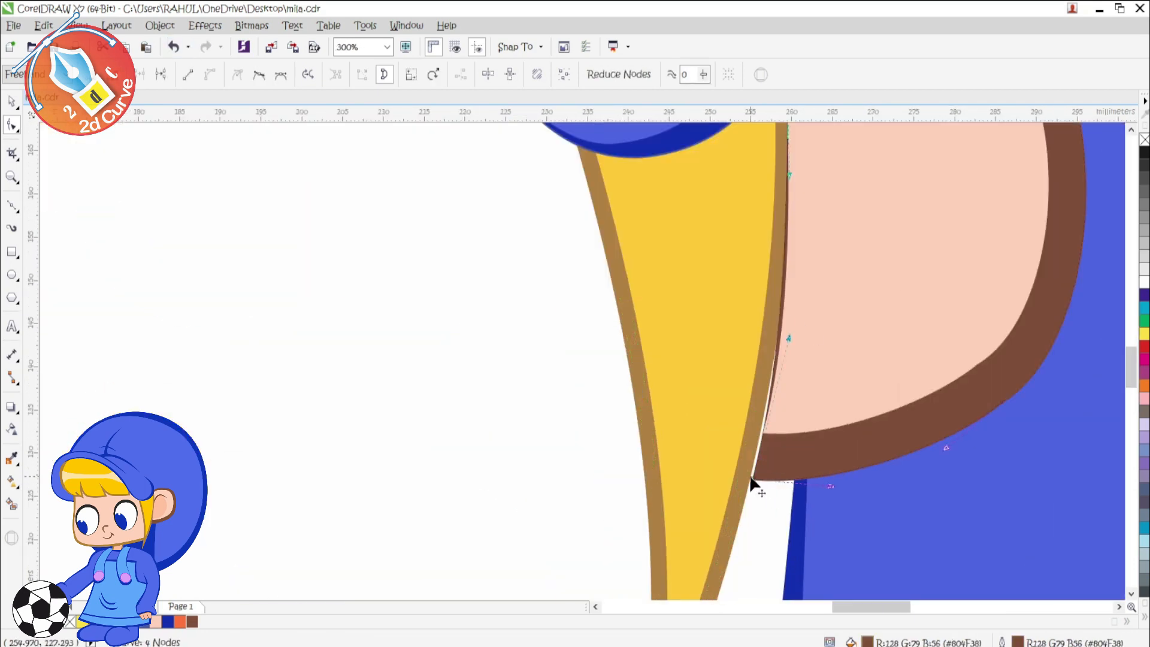
scroll(773, 383, up, 3)
drag(814, 350, 803, 354)
click(811, 322)
scroll(839, 347, down, 3)
scroll(870, 364, up, 4)
scroll(813, 357, down, 3)
key(space)
key(Escape)
scroll(773, 426, down, 1)
scroll(773, 446, up, 1)
- Draw a tapered arched crease inside the upper ear and apply the ear's brown to its fill and outline
key(F5)
click(713, 444)
click(744, 410)
click(796, 427)
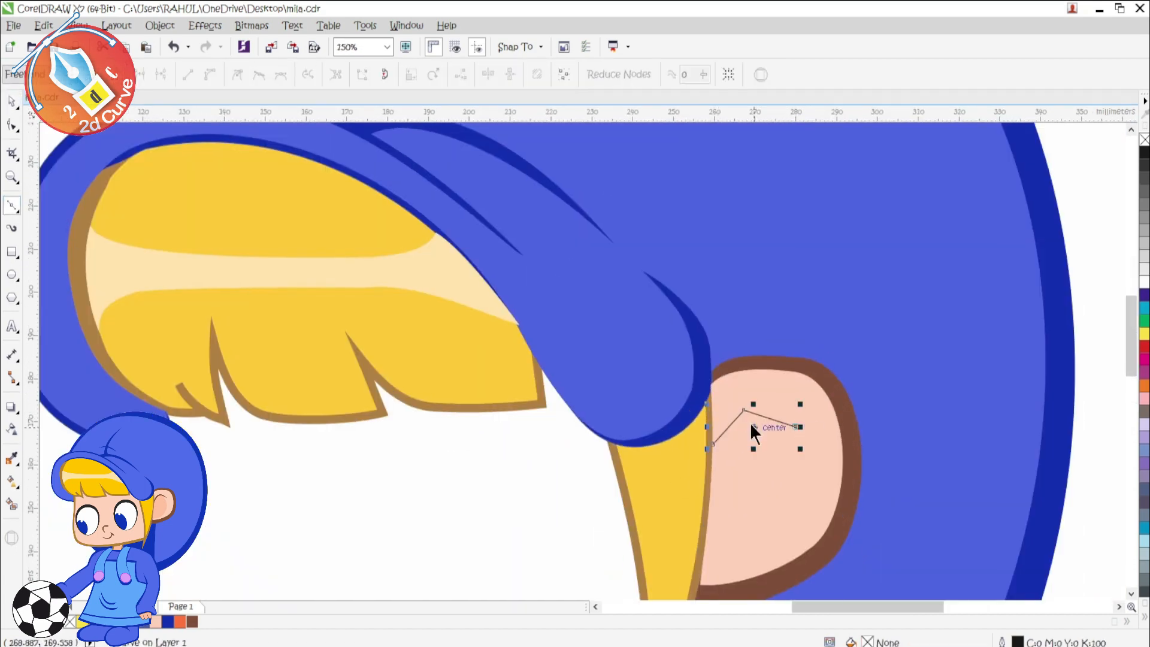
click(192, 622)
right_click(191, 622)
- Draw a closed inner-ear shadow shape under the crease and round its edges down to the ear's lower corner
click(12, 205)
click(766, 411)
click(794, 510)
click(700, 577)
click(713, 458)
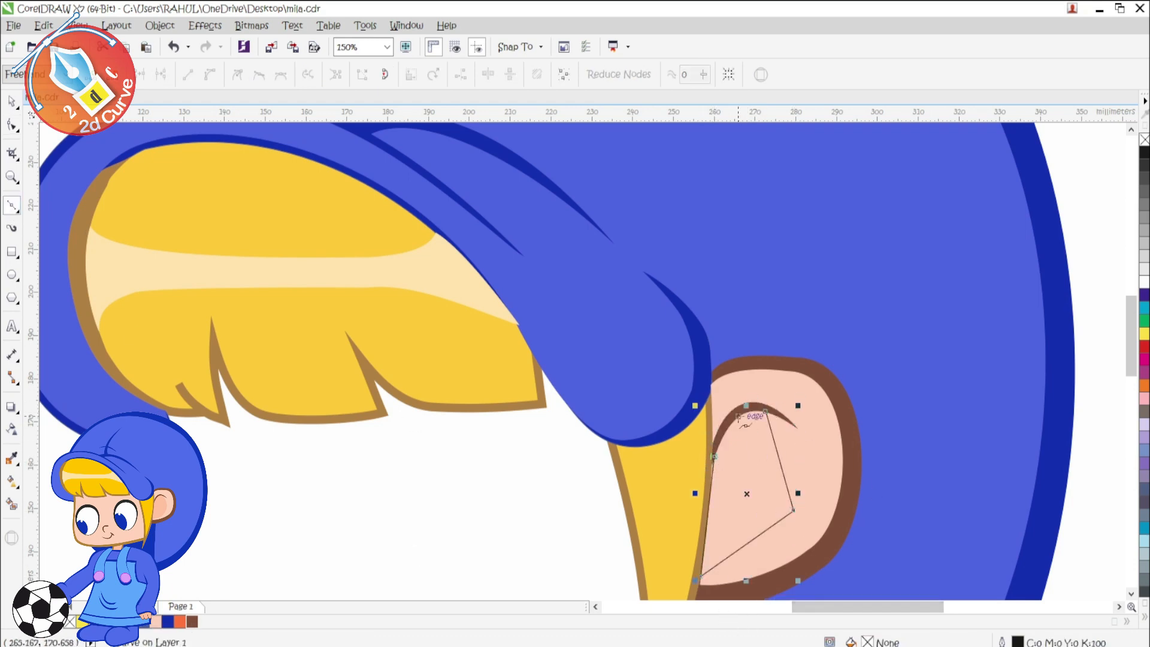
click(766, 411)
key(F10)
scroll(708, 369, down, 1)
scroll(729, 400, up, 2)
drag(702, 405, 698, 371)
scroll(787, 406, down, 1)
drag(786, 432, 799, 426)
drag(776, 501, 778, 520)
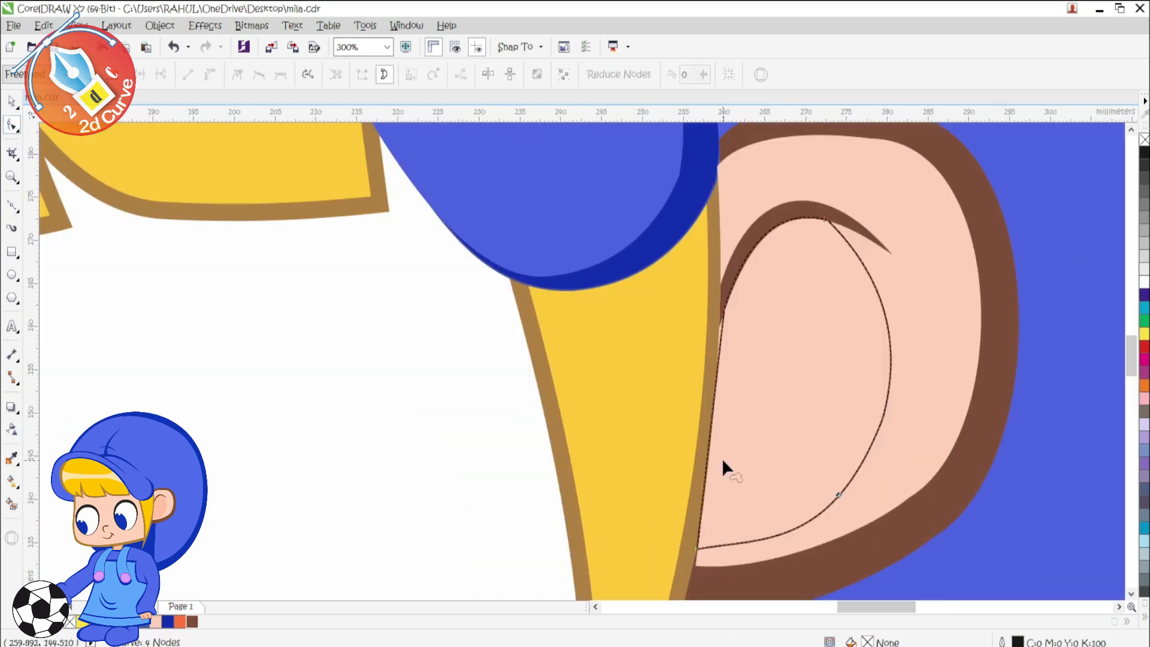
- Fill the inner-ear shadow with the skin color tinted toward orange and remove its outline
key(space)
click(156, 621)
ctrl+click(180, 621)
right_click(1144, 139)
key(Escape)
scroll(824, 391, down, 3)
scroll(748, 463, down, 1)
scroll(620, 300, up, 3)
- Draw a closed straight-sided face shape from under the fringe, around the chin, to the side hair lock
key(F5)
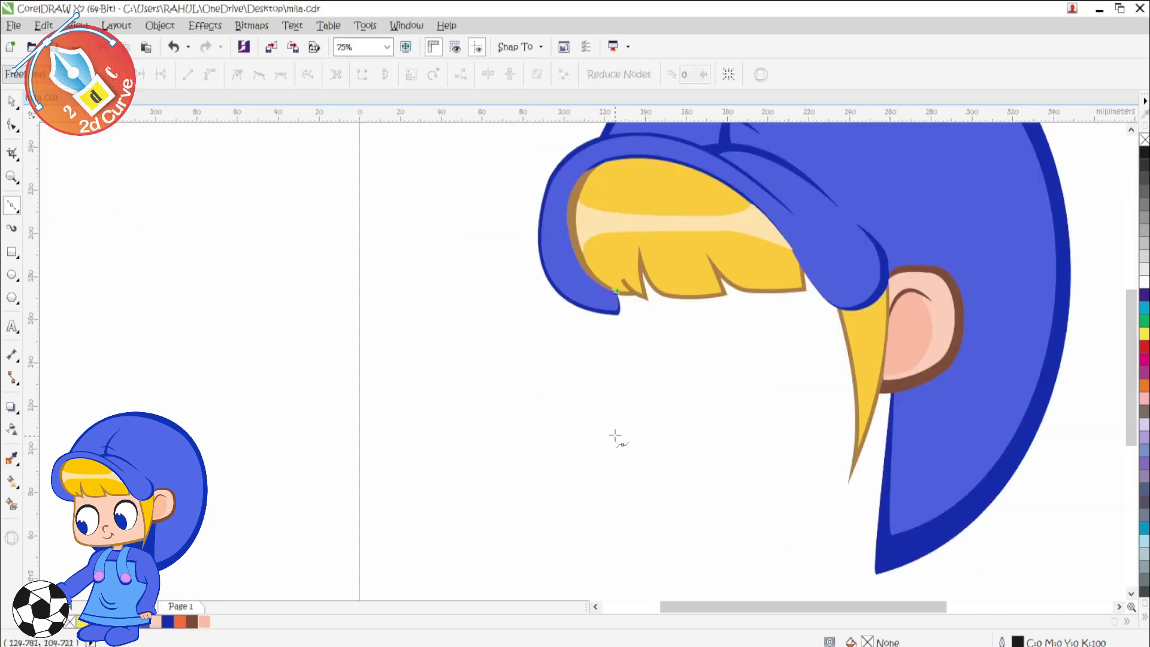
click(856, 433)
click(850, 272)
click(805, 220)
click(672, 230)
click(603, 250)
click(615, 291)
- Curve the face's cheek and chin edges and delete the extra node on the chin line
key(F10)
drag(581, 194, 707, 527)
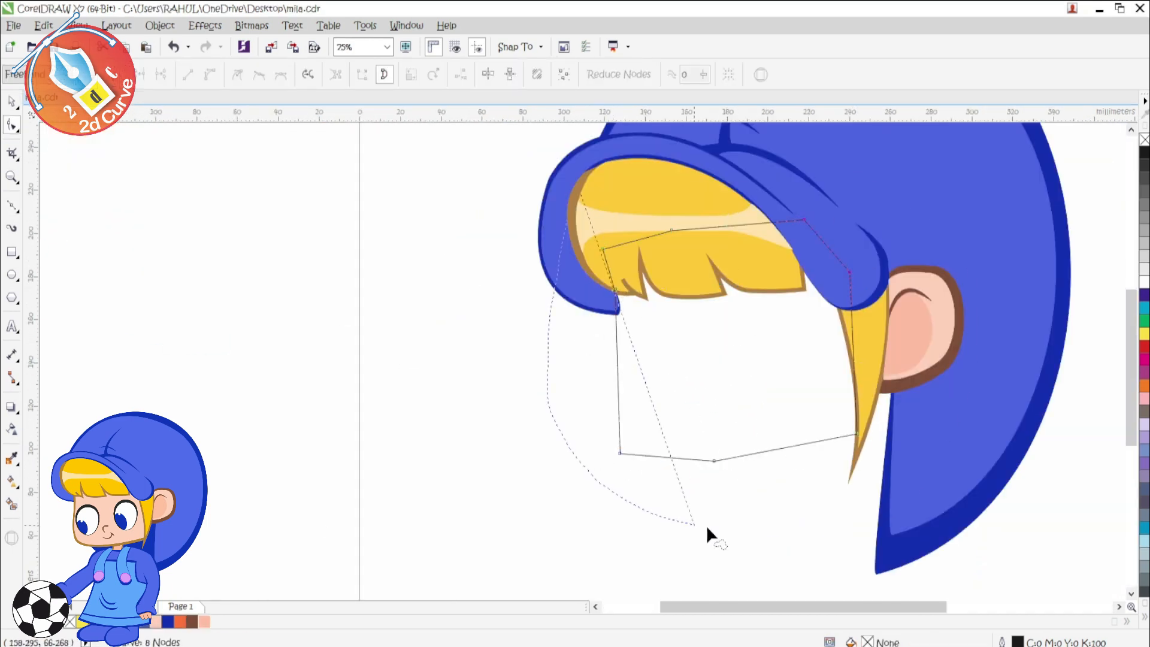
drag(610, 421, 614, 417)
double_click(714, 461)
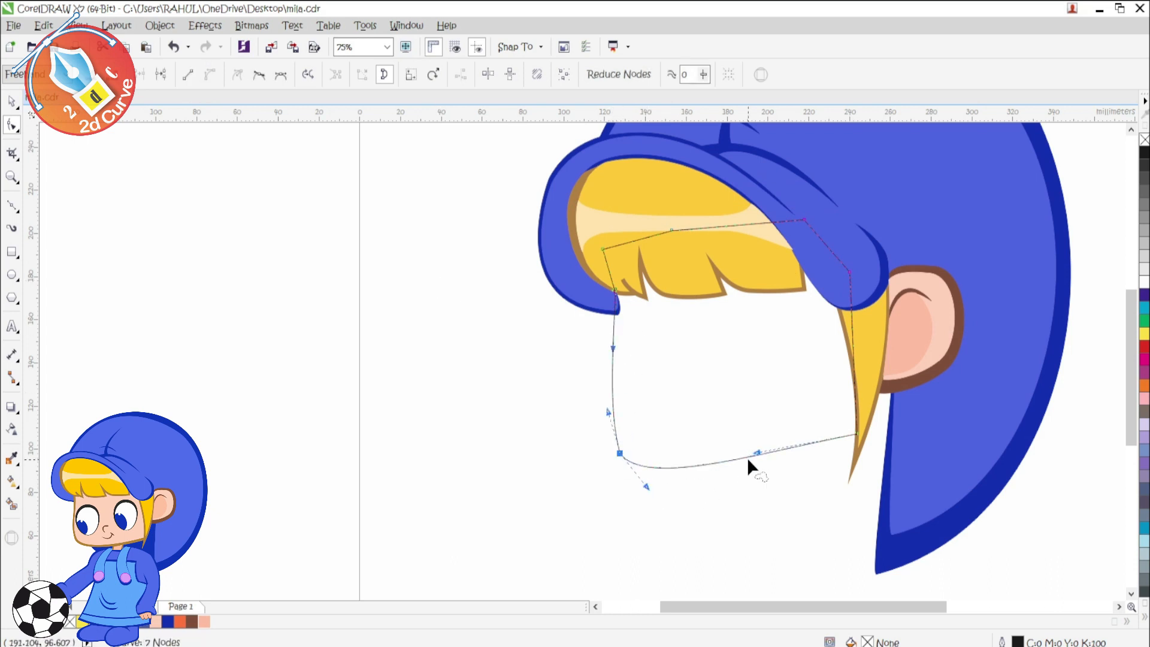
drag(747, 459, 749, 462)
- Layer a skin-colored R254 G209 B188 face over a copy colored with the hair outline's brown, leaving a brown contour
key(space)
click(156, 621)
click(192, 621)
right_click(192, 621)
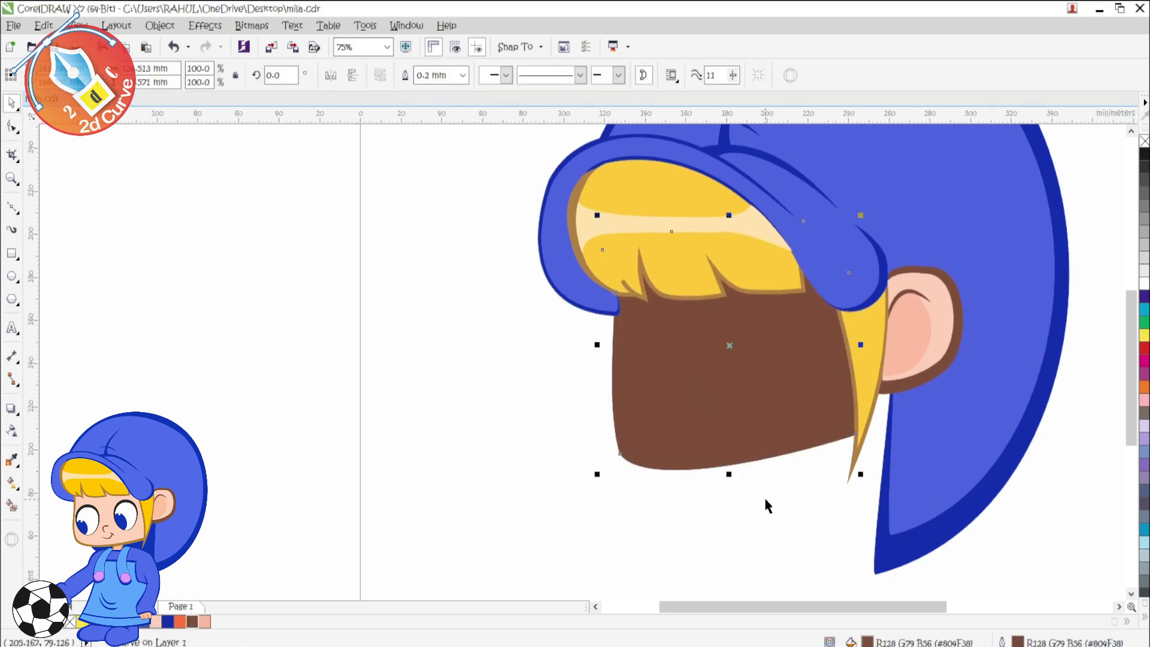
click(156, 622)
right_click(156, 621)
click(639, 467)
click(108, 621)
right_click(107, 621)
click(441, 550)
- Adjust the skin-colored face shape's nodes to even out the brown contour along the cheek and chin
double_click(827, 419)
drag(848, 429, 758, 450)
scroll(683, 482, down, 2)
scroll(683, 482, up, 2)
click(578, 424)
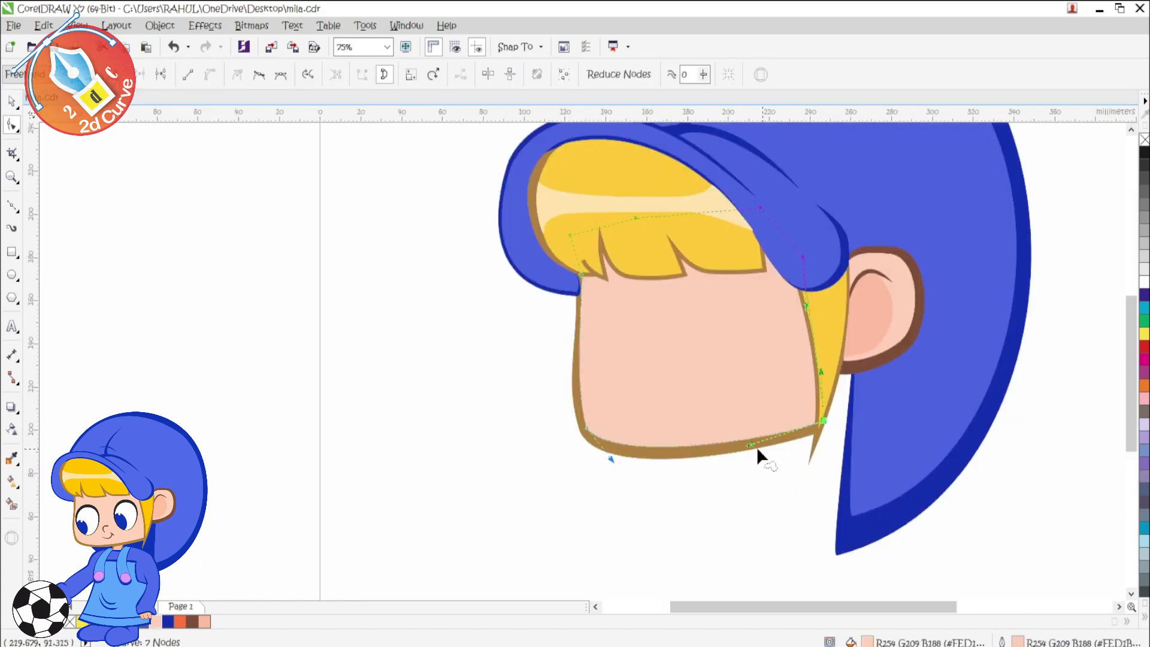
mouse_move(578, 383)
mouse_down()
mouse_move(565, 383)
mouse_move(649, 477)
mouse_up()
key(space)
click(689, 512)
scroll(689, 512, down, 1)
scroll(715, 474, up, 1)
- Draw an ellipse for the front eye, convert it to curves, reshape its side and color it black
key(F5)
key(F7)
key(ctrl+q)
key(F10)
drag(566, 421, 559, 421)
drag(559, 422, 566, 413)
key(space)
click(216, 622)
right_click(216, 622)
- Move the black eye shape up toward the fringe and rotate it by about 3.6 degrees
mouse_move(627, 411)
mouse_down()
mouse_move(629, 390)
mouse_move(618, 394)
mouse_up()
click(618, 394)
drag(645, 345, 641, 342)
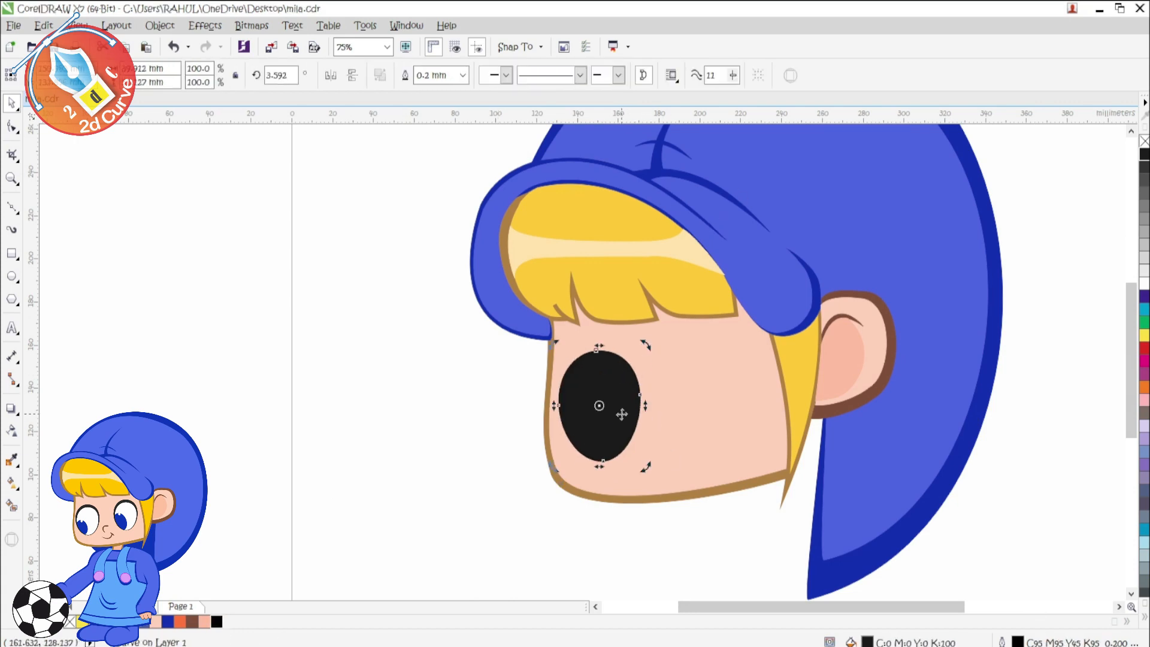
- Add a smaller copy of the eye inside the black shape and make its fill and outline white
right_click(639, 353)
click(1144, 283)
right_click(1143, 283)
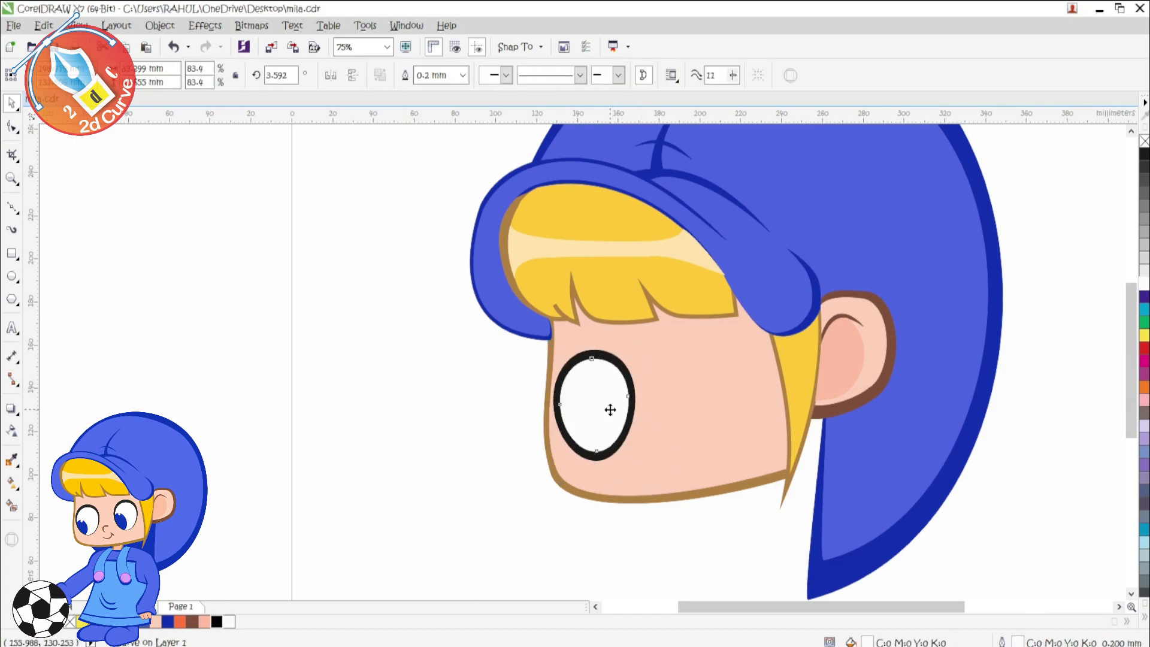
- Shift and resize the white eye shape inside the black one so the black rim is thickest along the top
scroll(638, 458, up, 1)
drag(542, 387, 542, 400)
drag(483, 272, 474, 259)
key(Escape)
- Draw a tilted ellipse for the iris, color its fill and outline medium blue, and clip it inside the white of the eye
click(11, 276)
mouse_move(470, 372)
mouse_down()
mouse_move(547, 454)
mouse_move(541, 479)
mouse_up()
key(space)
click(506, 425)
drag(547, 367, 525, 347)
drag(507, 426, 507, 412)
click(124, 622)
right_click(124, 622)
click(160, 25)
click(557, 383)
key(Escape)
- Add a small white ellipse as a highlight at the top of the iris
key(F7)
drag(492, 346, 520, 374)
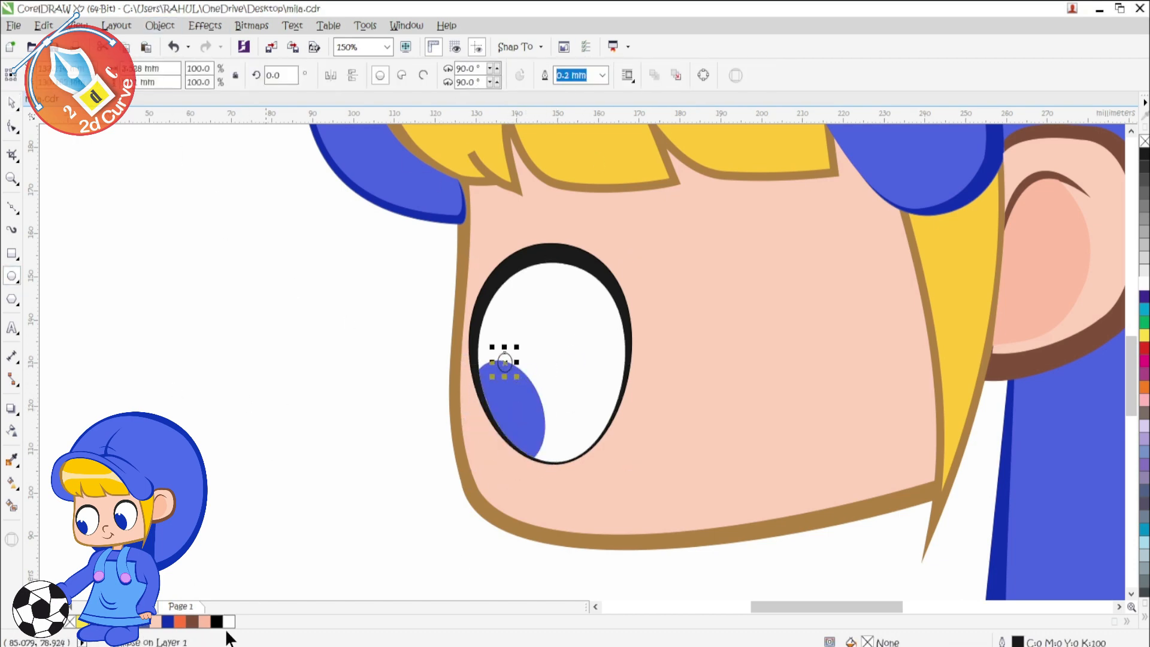
click(229, 622)
key(Escape)
scroll(443, 449, down, 1)
- Edit the clipped iris and recolor its fill and outline dark blue
key(space)
ctrl+click(503, 424)
click(167, 622)
right_click(168, 622)
ctrl+click(381, 351)
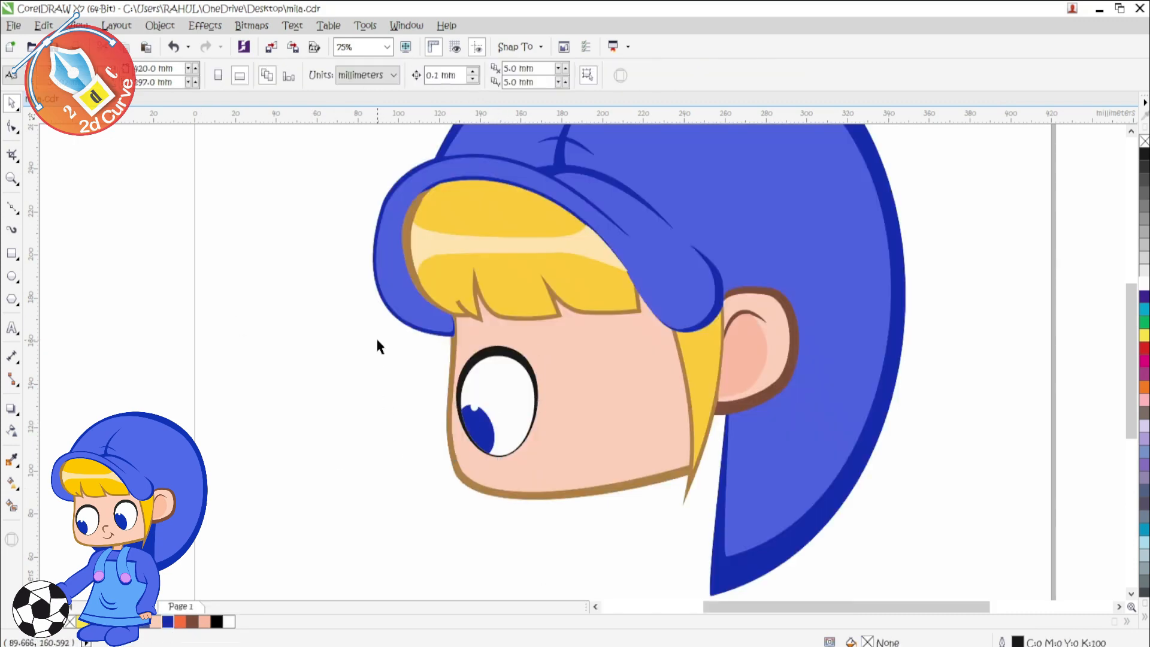
- Select the whole head with both eyes, scale it down and reposition it on the page
scroll(450, 321, up, 1)
key(space)
key(ctrl+a)
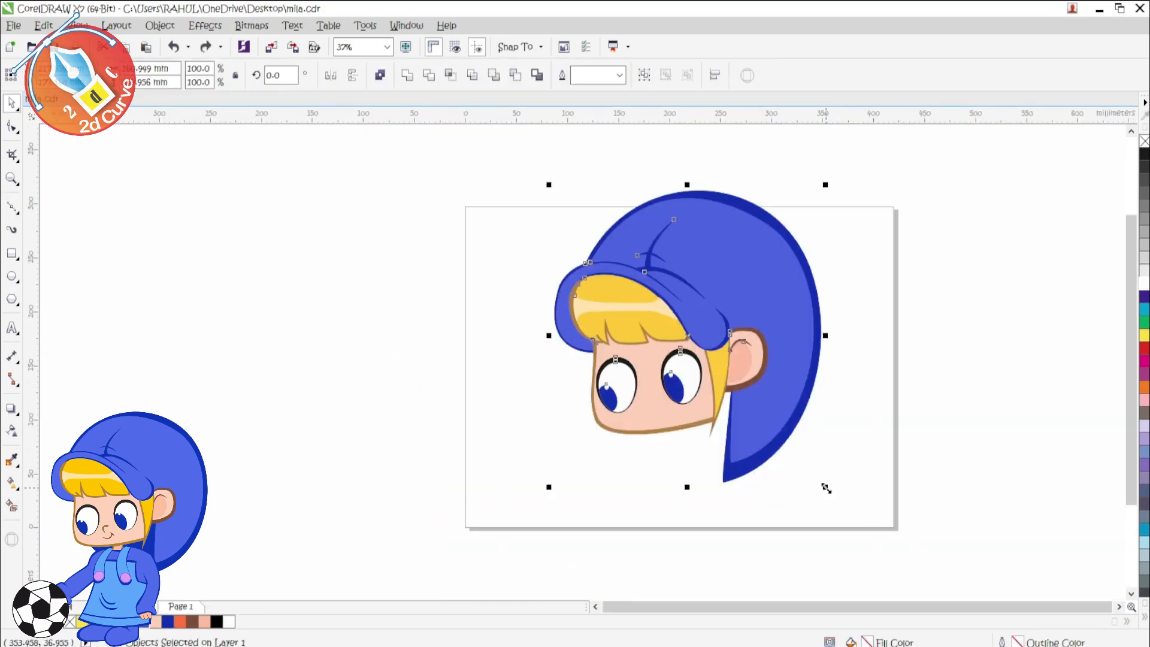
drag(826, 487, 728, 377)
drag(665, 299, 722, 323)
click(435, 370)
- Draw a straight-segment outline of the torso, both sleeves and cuffs below the head
key(space)
scroll(660, 446, up, 1)
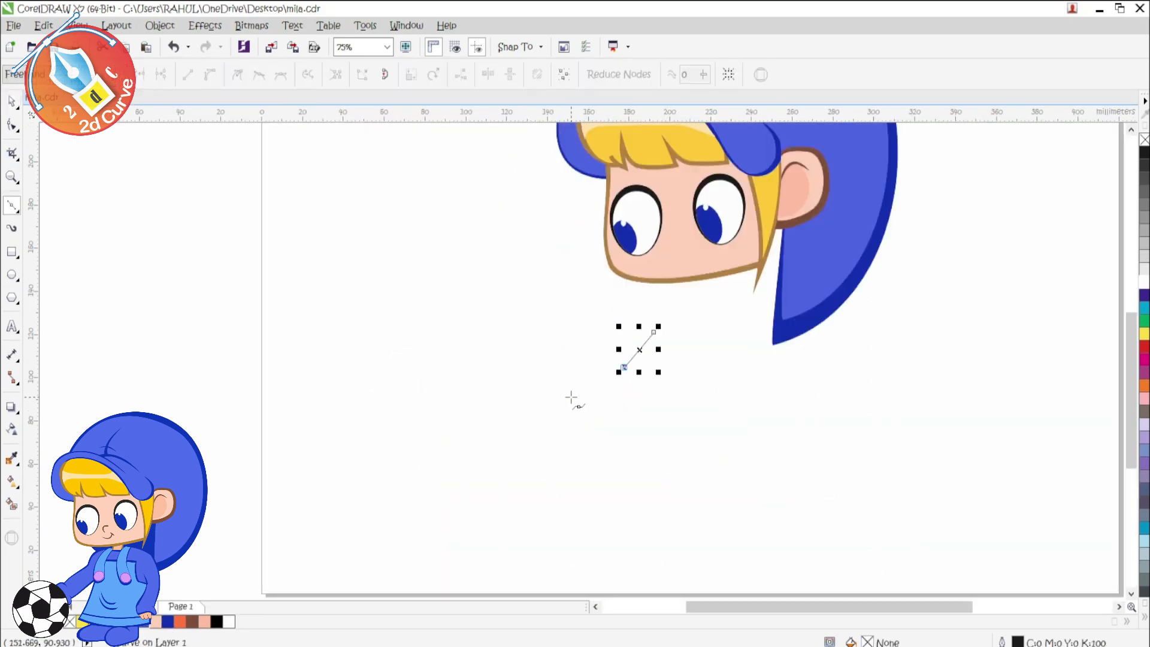
scroll(587, 433, up, 1)
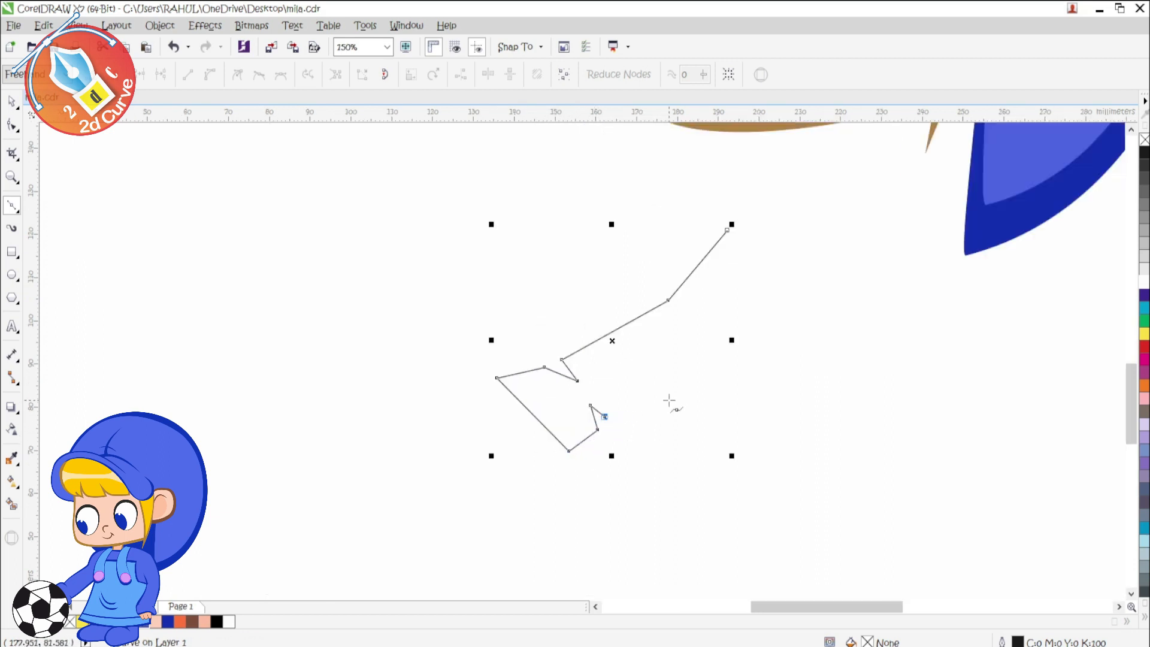
click(735, 360)
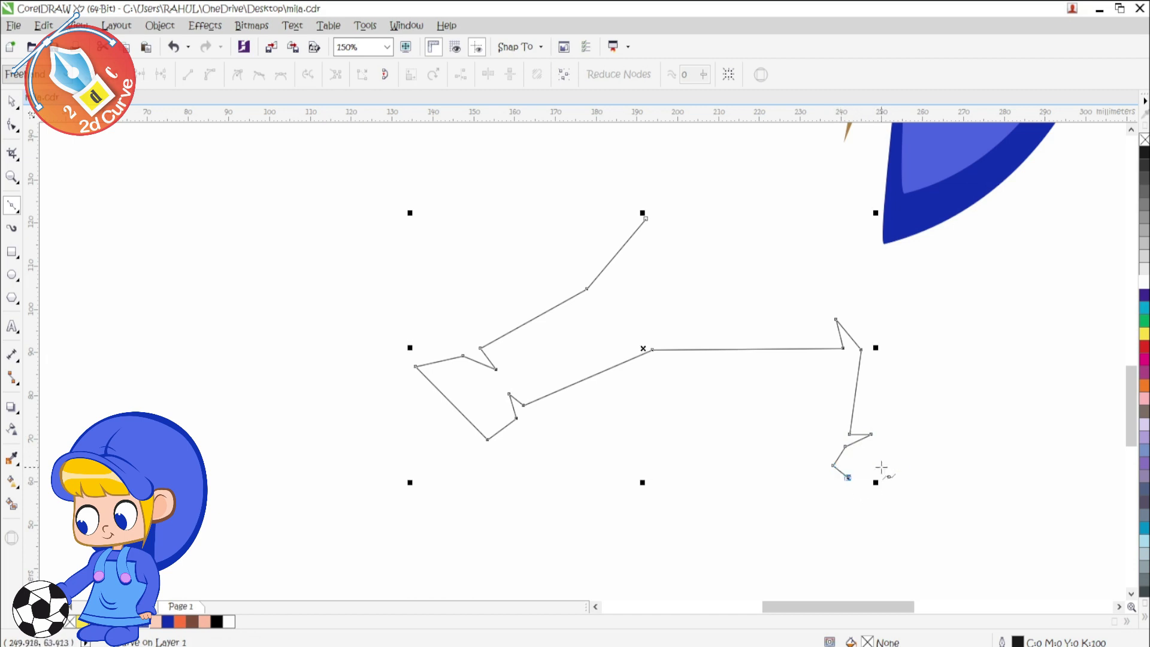
- Convert the torso outline's segments to curves and bend the front shoulder and the upper edge of the outstretched sleeve
double_click(12, 125)
click(209, 74)
click(288, 231)
drag(617, 254, 609, 242)
drag(586, 289, 593, 272)
drag(560, 292, 576, 290)
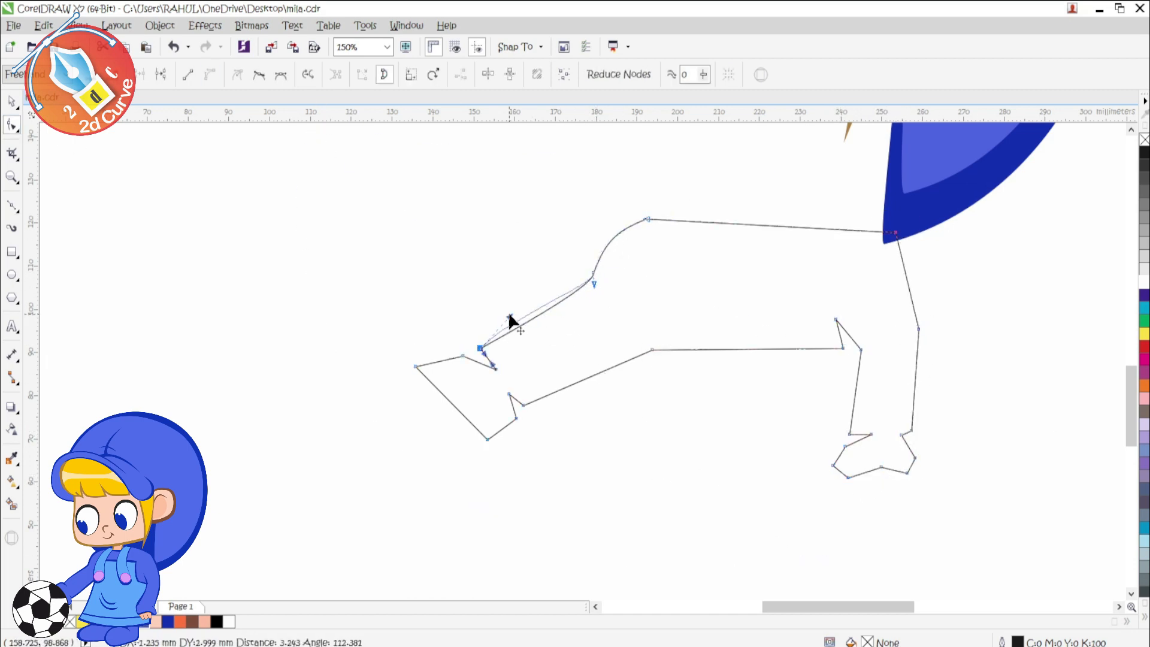
scroll(509, 322, up, 4)
drag(522, 320, 548, 300)
- Curve the upper fold and outer edge of the outstretched sleeve's cuff
scroll(561, 338, up, 2)
scroll(611, 298, down, 2)
drag(369, 317, 380, 317)
drag(363, 396, 320, 414)
scroll(525, 376, down, 3)
scroll(541, 404, up, 3)
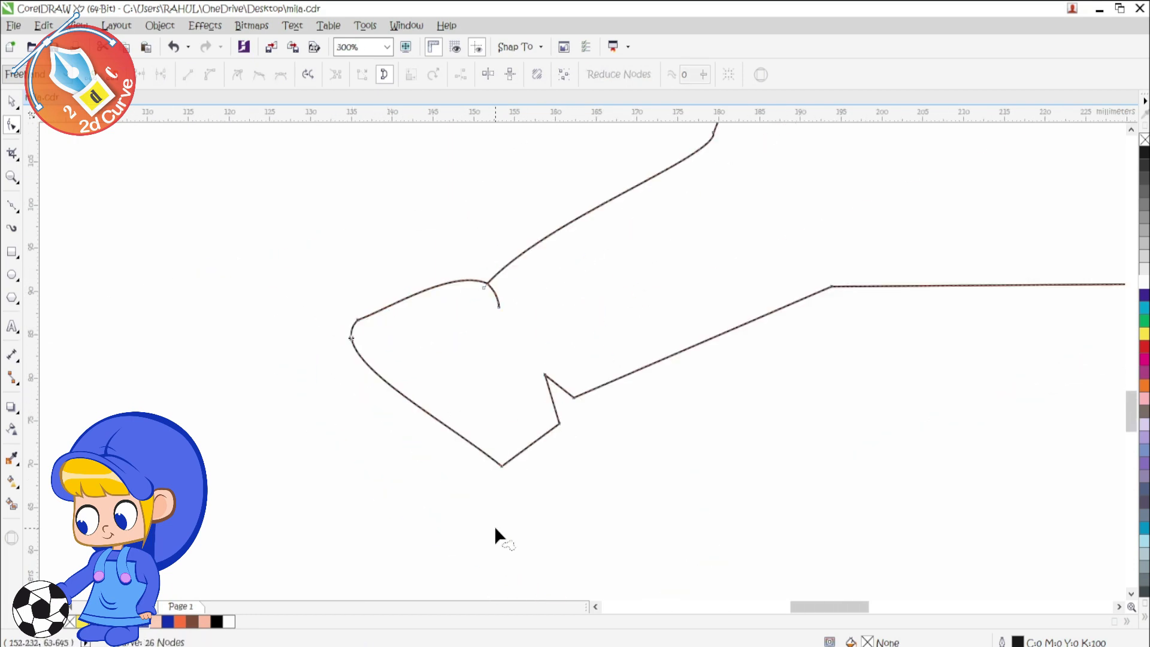
- Round the lower corner of the outstretched sleeve's cuff and shorten the small crease where it meets the sleeve
drag(540, 405, 555, 455)
scroll(556, 459, down, 3)
scroll(557, 460, up, 3)
drag(480, 417, 503, 375)
scroll(593, 390, down, 2)
scroll(610, 346, up, 2)
drag(530, 423, 535, 430)
drag(527, 398, 520, 403)
scroll(580, 393, down, 3)
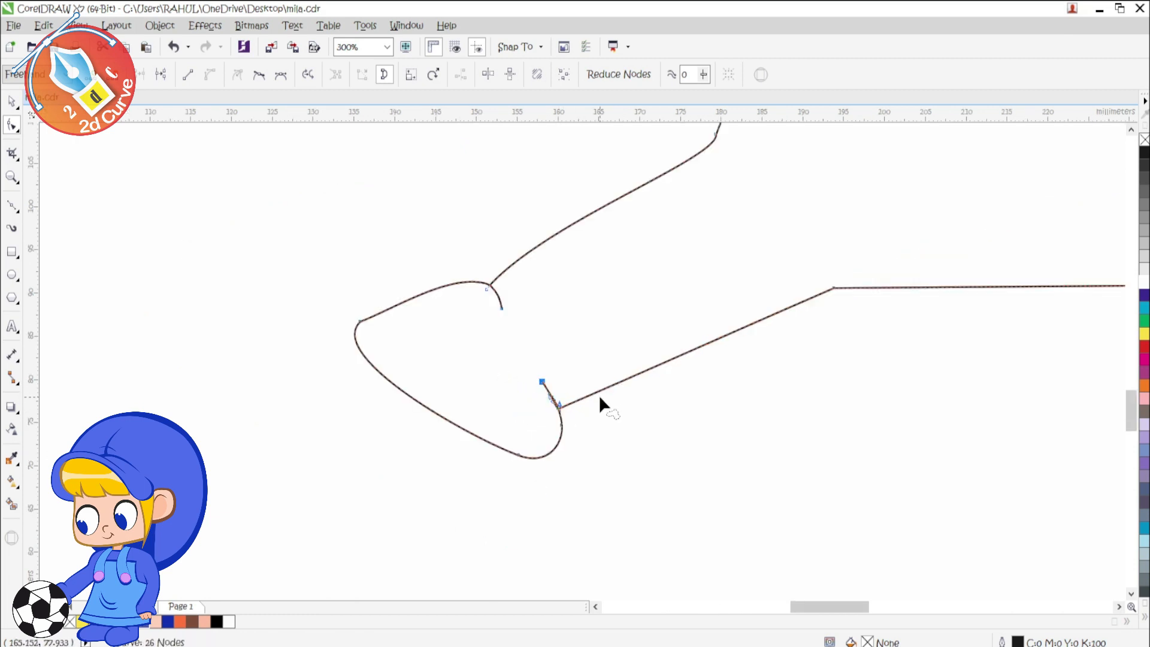
- Curve the underside of the torso, the armpit crease and the inner edge of the hanging sleeve
scroll(649, 273, up, 2)
drag(745, 372, 749, 365)
drag(735, 399, 771, 403)
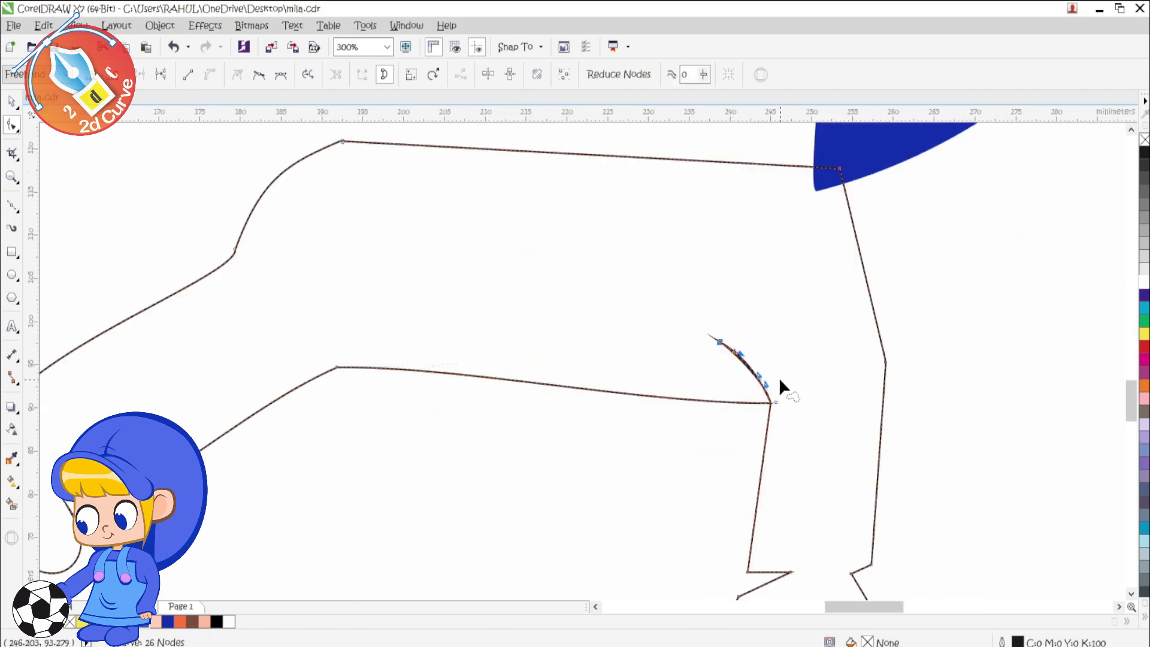
scroll(786, 396, down, 1)
scroll(784, 464, up, 2)
drag(740, 343, 734, 343)
drag(722, 422, 752, 411)
scroll(766, 458, down, 2)
scroll(756, 490, up, 1)
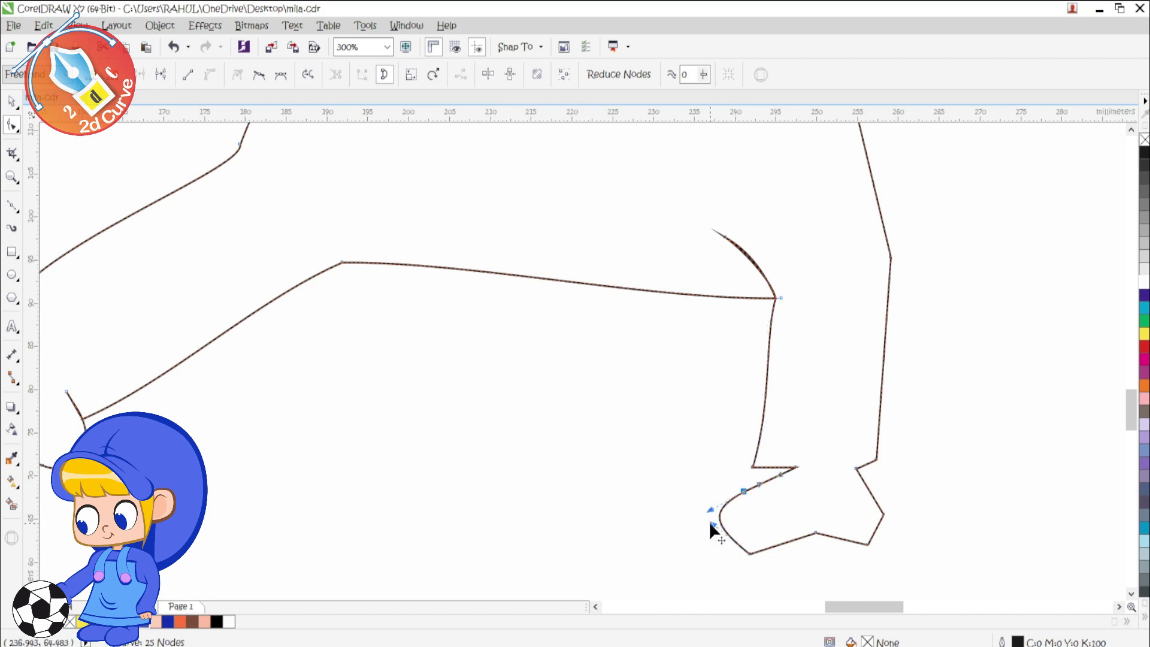
- Round the hanging sleeve's cuff and smooth the nodes along its creases and outer side
drag(709, 510, 710, 511)
scroll(755, 491, up, 2)
drag(710, 491, 710, 478)
drag(744, 396, 737, 459)
drag(922, 396, 870, 404)
scroll(777, 405, down, 3)
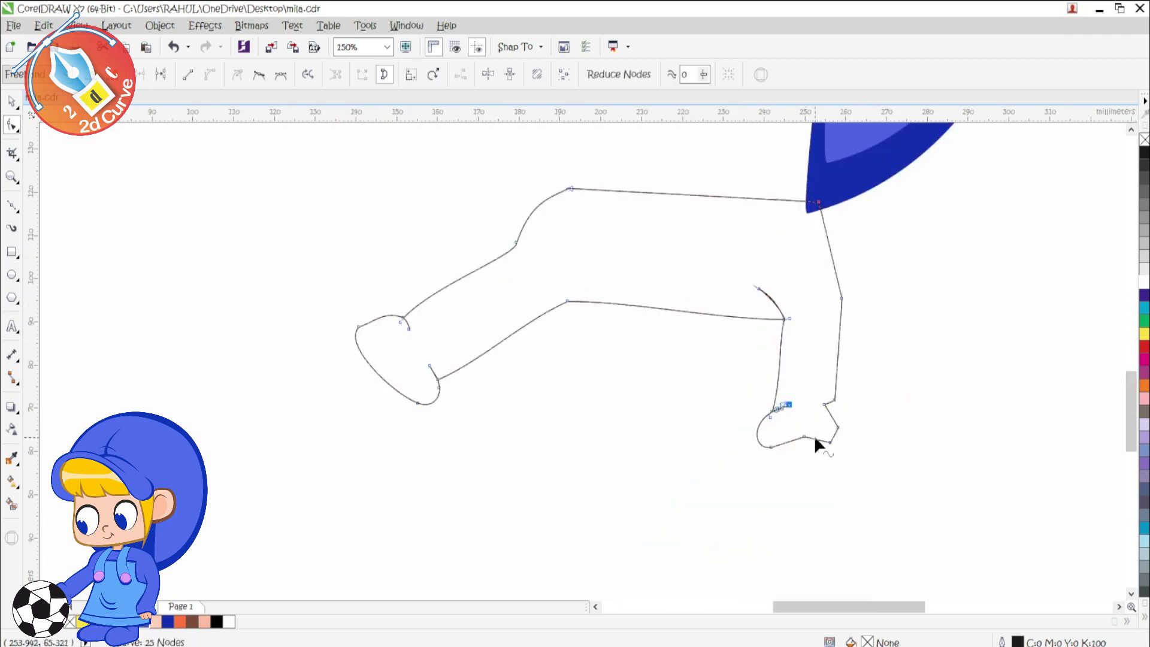
scroll(766, 400, up, 2)
scroll(868, 380, up, 3)
scroll(850, 389, down, 5)
scroll(872, 359, down, 3)
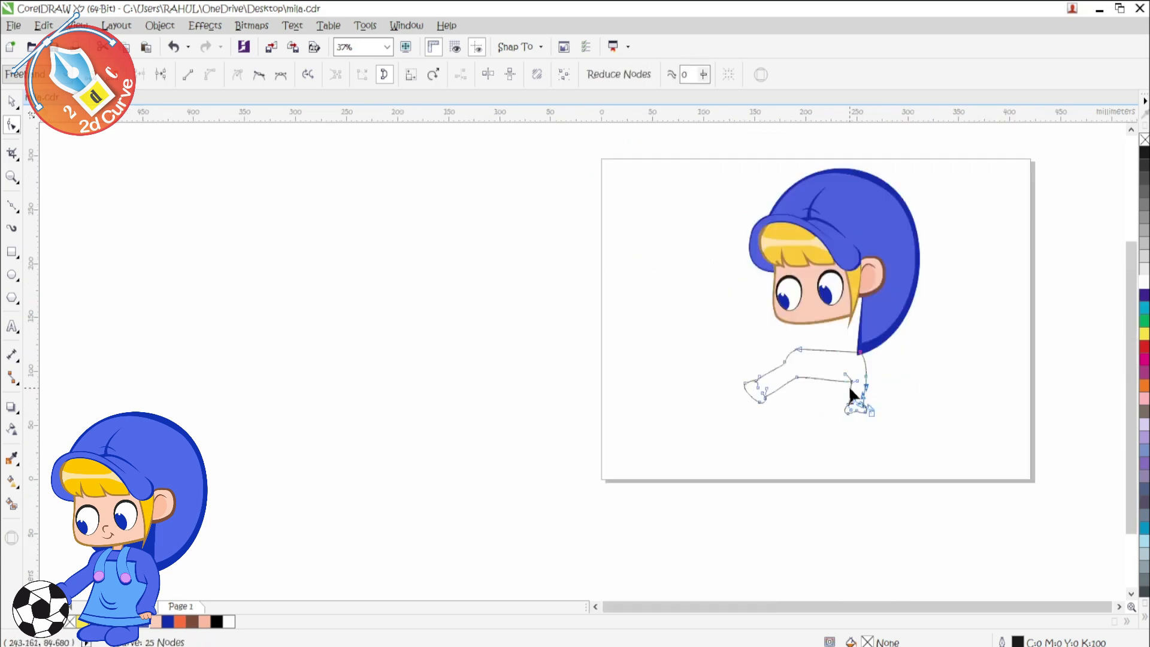
- Resize the torso shape, position it under the head and fill it dark blue
key(space)
scroll(903, 405, up, 1)
drag(741, 320, 711, 282)
drag(802, 254, 847, 228)
drag(753, 277, 748, 298)
click(168, 621)
click(610, 364)
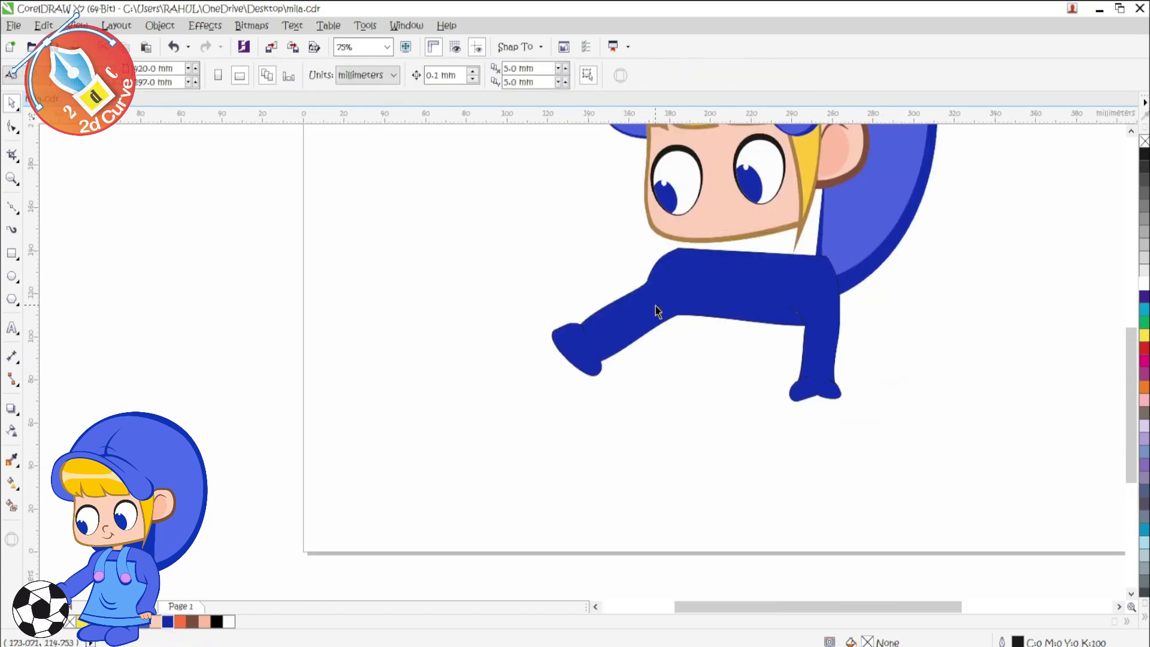
- Make a slightly smaller copy of the torso shape on top and fill it medium blue
click(620, 350)
drag(841, 248, 834, 253)
click(144, 621)
- Adjust the medium blue shape's nodes around the outstretched sleeve and cuff to leave an even dark blue contour
scroll(644, 295, up, 2)
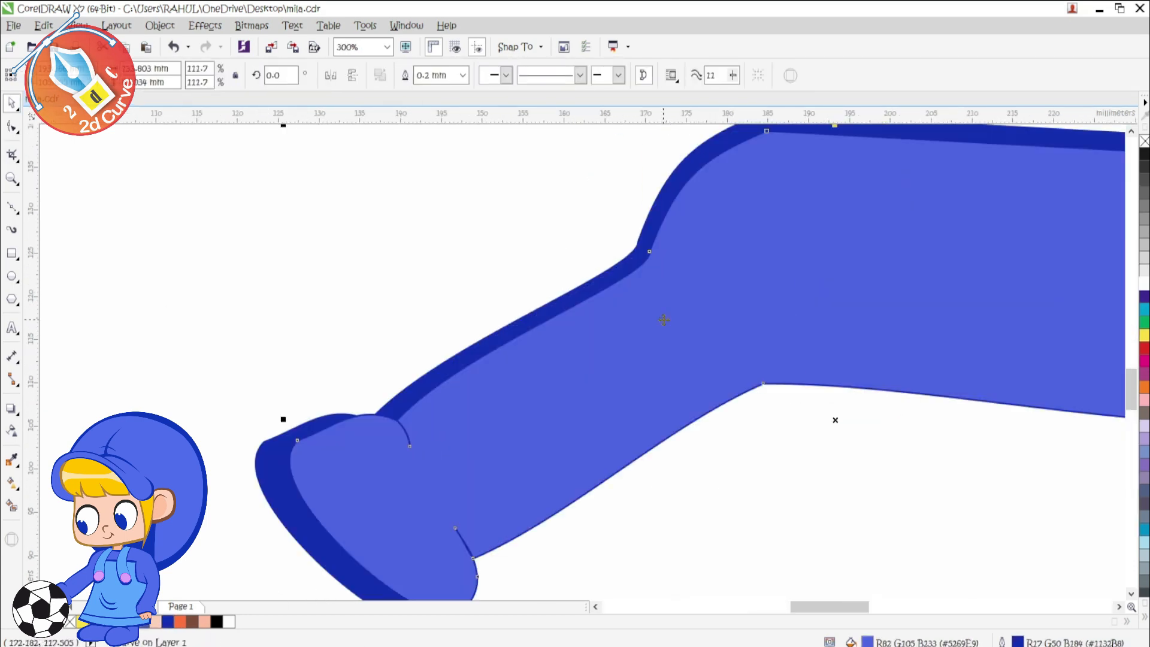
key(space)
scroll(383, 426, down, 1)
scroll(362, 428, up, 1)
drag(318, 442, 300, 449)
drag(418, 420, 426, 413)
drag(419, 421, 420, 458)
drag(426, 413, 394, 425)
scroll(395, 428, down, 1)
scroll(424, 516, up, 2)
drag(420, 540, 373, 530)
double_click(514, 465)
drag(471, 367, 458, 401)
drag(506, 427, 454, 436)
drag(443, 418, 425, 388)
scroll(472, 460, down, 2)
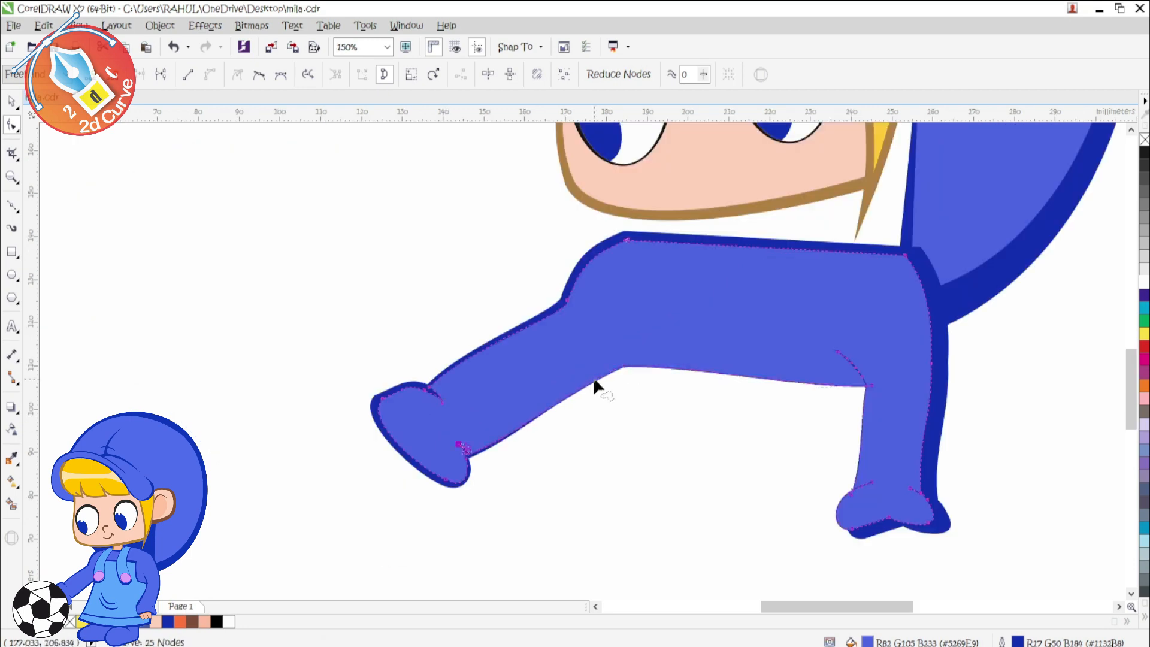
- Reshape the medium blue torso's lower edge and hanging sleeve so the dark blue contour shows along them
scroll(425, 434, up, 1)
scroll(366, 445, down, 1)
scroll(842, 394, up, 2)
double_click(720, 236)
drag(851, 371, 948, 374)
scroll(826, 390, down, 3)
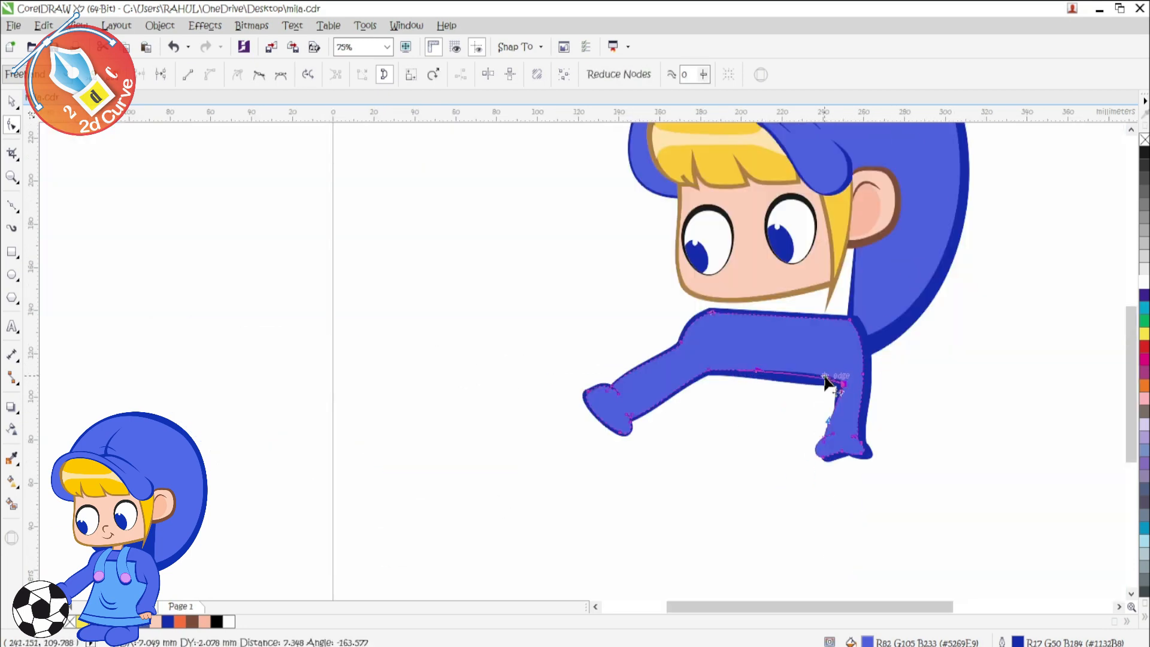
scroll(832, 383, up, 1)
scroll(706, 539, down, 1)
key(space)
- Draw a straight-segment strap outline over the front shoulder and give it a black outline
click(7, 206)
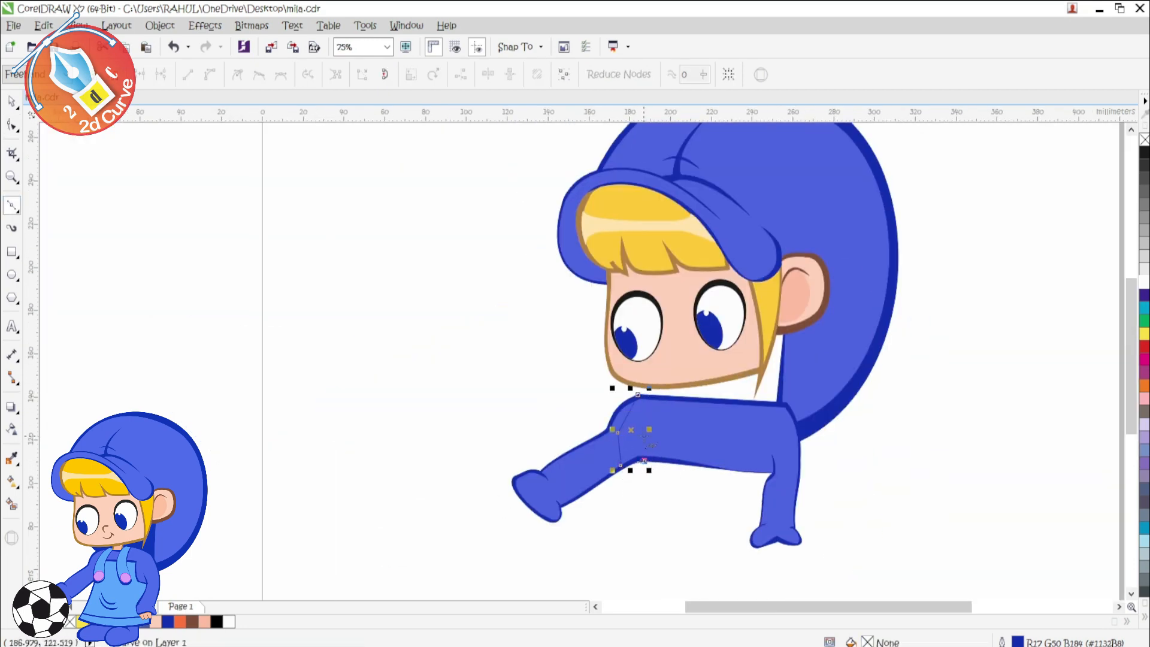
scroll(655, 442, up, 2)
right_click(1144, 152)
key(space)
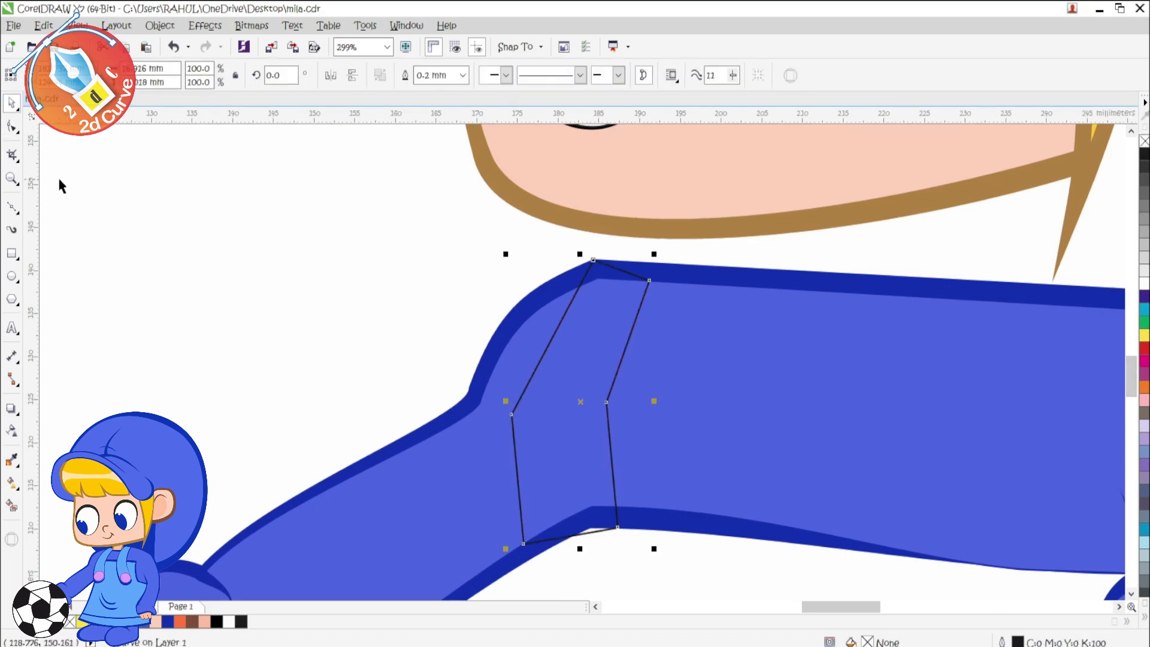
- Bend the strap's sides into curves, round its lower end and raise its upper end toward the chin
click(11, 124)
click(523, 544)
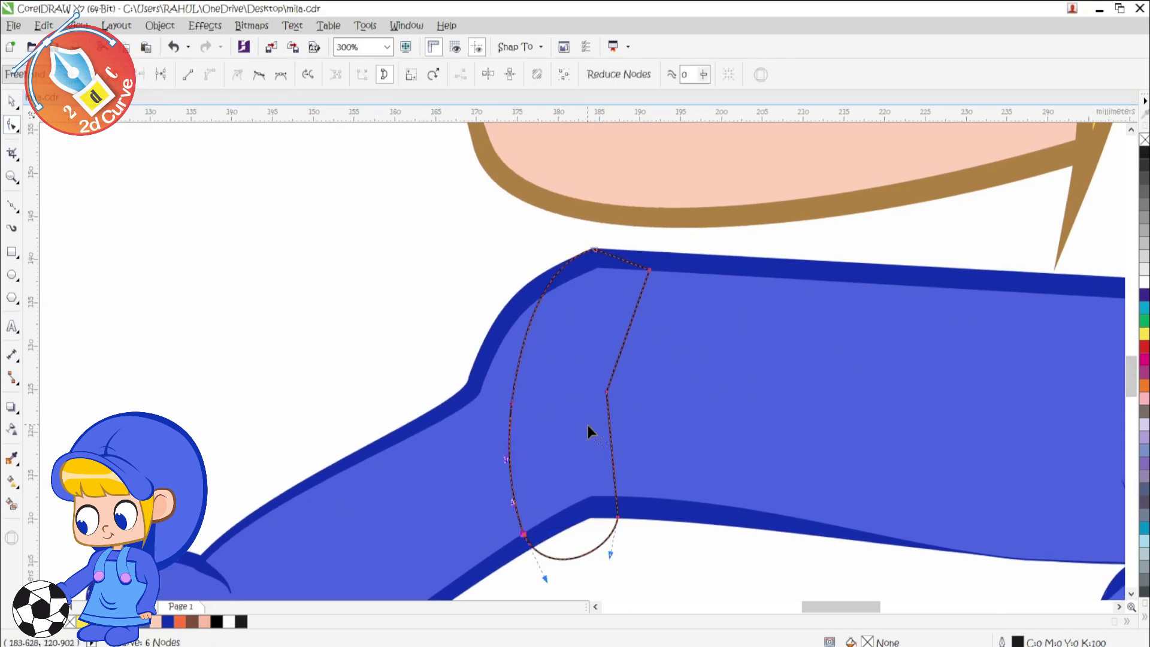
key(space)
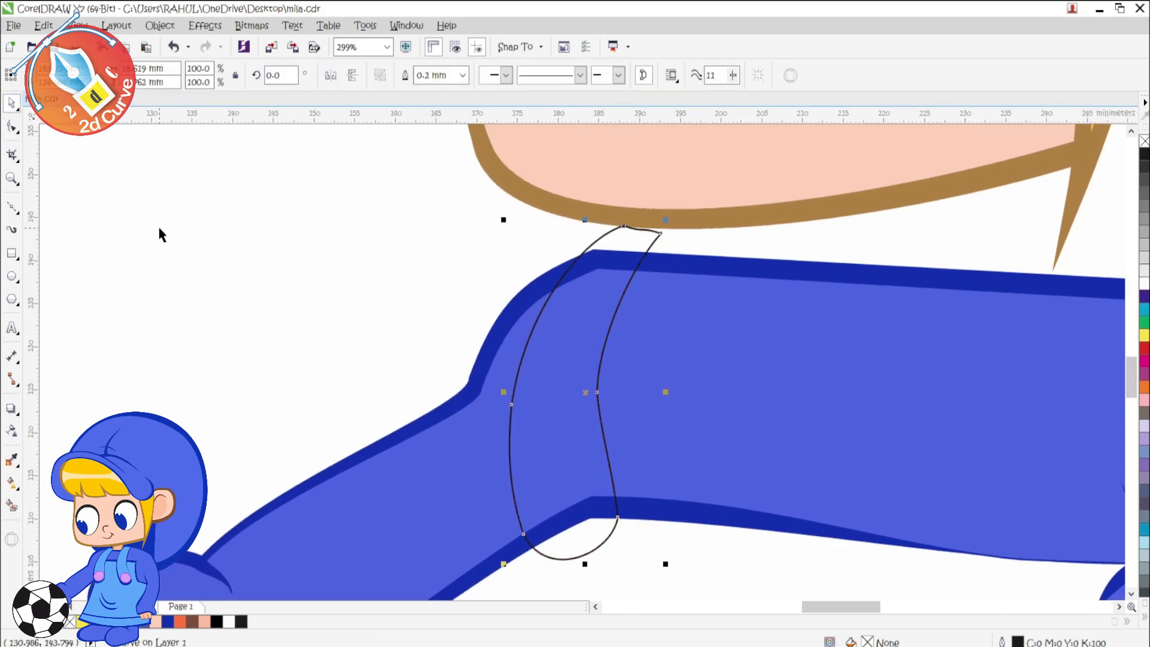
- Fill the strap dark blue and add a slightly smaller medium blue copy centered inside it
click(169, 622)
drag(569, 442, 647, 508)
key(ctrl+z)
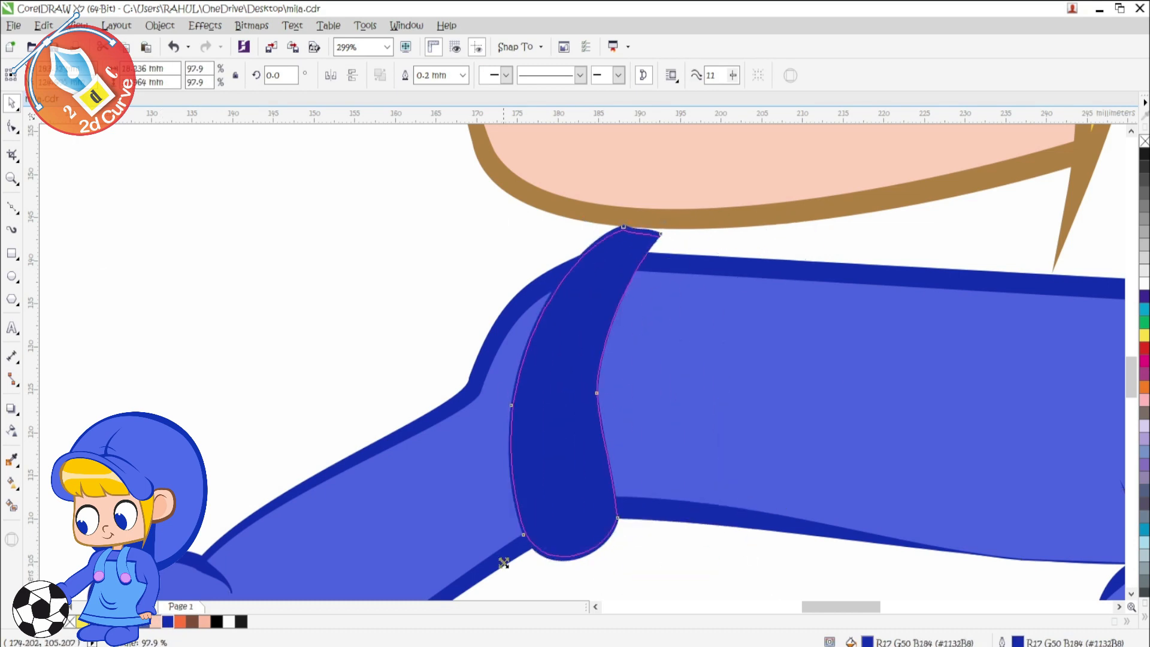
drag(505, 563, 511, 549)
click(144, 621)
drag(580, 451, 578, 455)
click(578, 456)
drag(581, 240, 575, 240)
drag(558, 381, 555, 375)
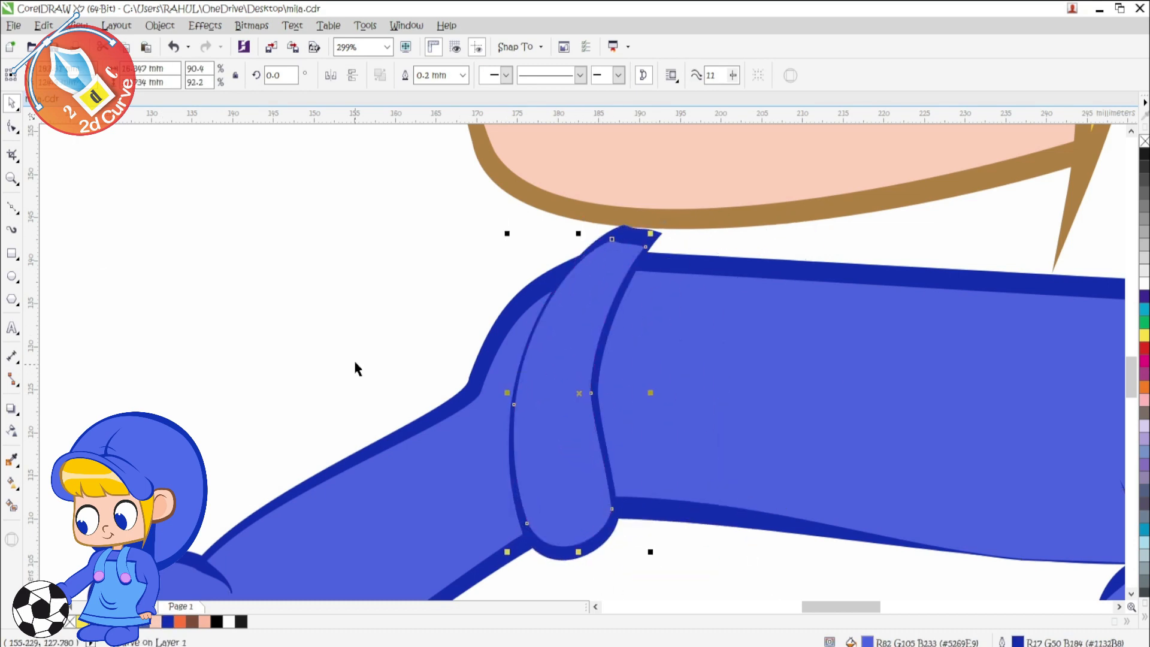
- Duplicate both strap shapes farther along the chest as the second strap and adjust the copy's size
click(510, 271)
scroll(510, 271, down, 1)
drag(498, 241, 607, 440)
drag(542, 384, 699, 395)
right_click(699, 395)
drag(747, 254, 755, 236)
scroll(573, 413, down, 1)
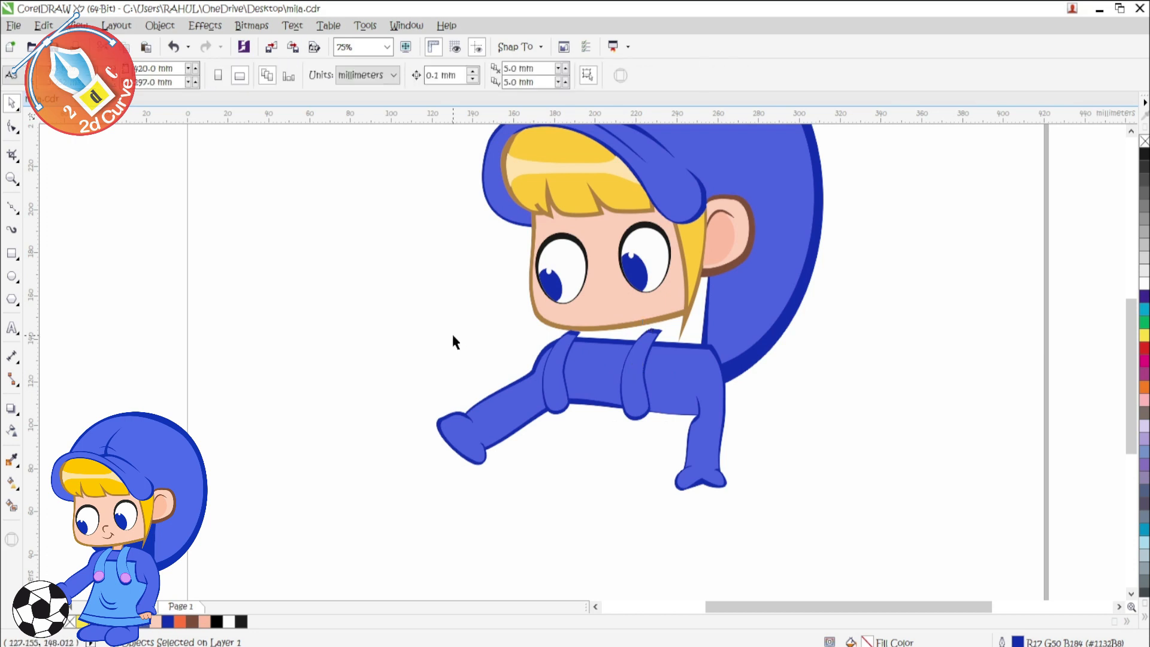
key(Escape)
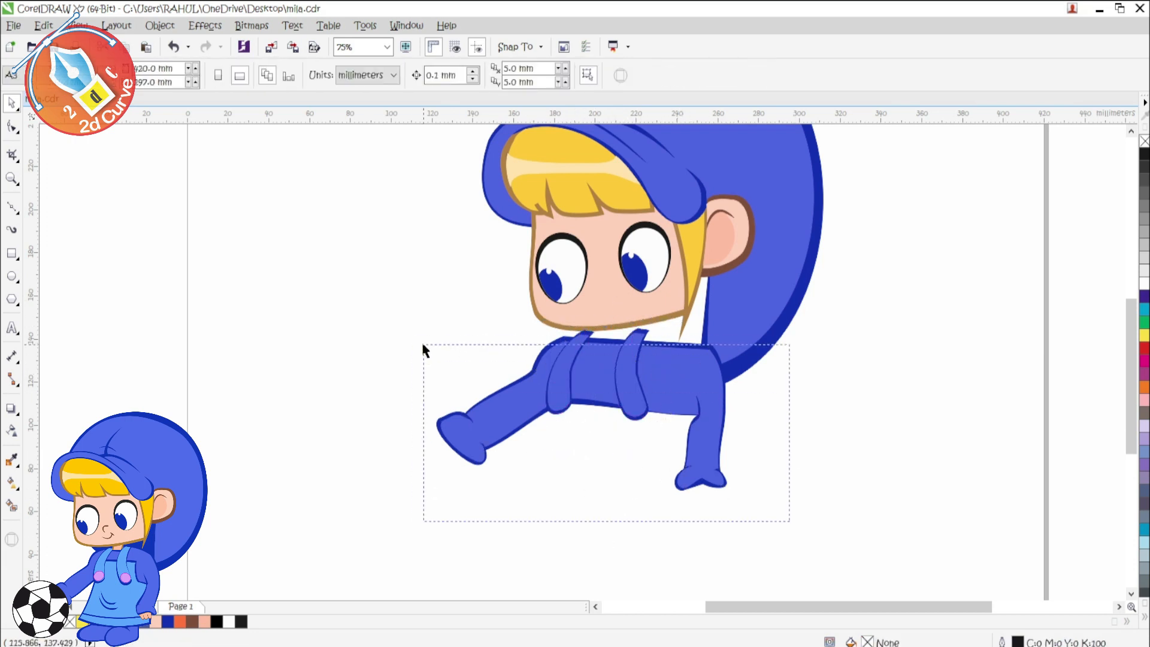
- Select the torso and strap shapes together and narrow them from both sides
drag(407, 335, 742, 510)
drag(730, 412, 717, 412)
drag(430, 415, 482, 412)
- Move the front strap to fit the narrowed torso and select the second strap for adjustment
click(574, 443)
drag(602, 435, 539, 323)
drag(569, 373, 594, 371)
drag(662, 426, 608, 324)
- Fill the inner shapes of both straps light sky blue
click(559, 441)
click(588, 405)
click(641, 371)
click(253, 622)
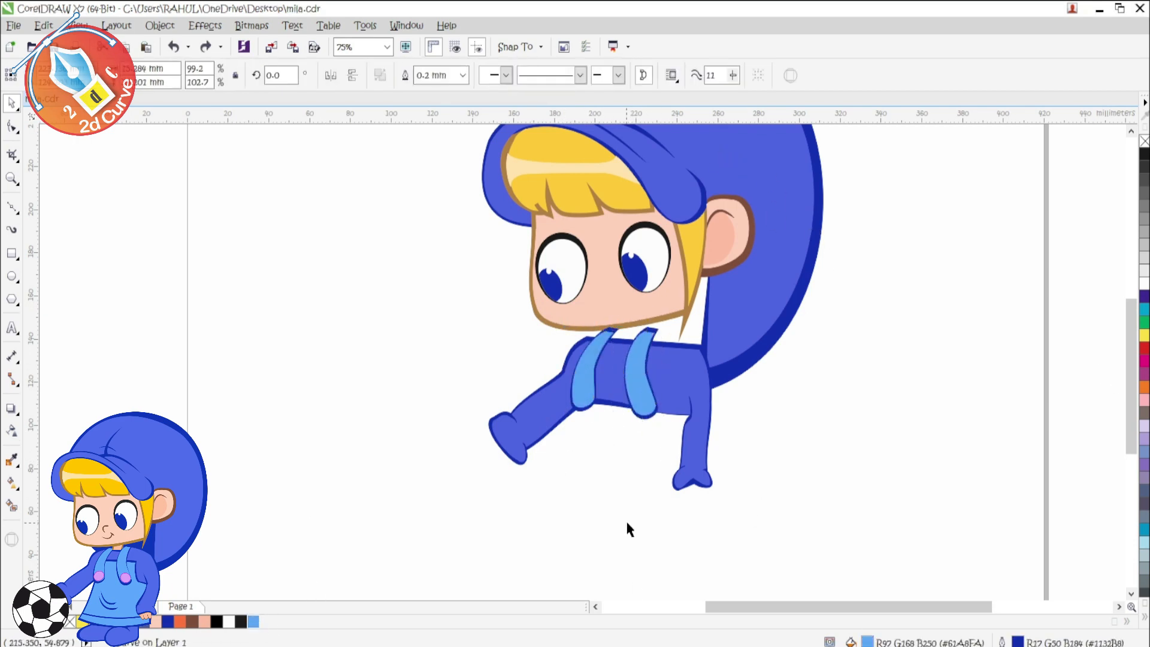
click(633, 580)
- Draw a closed straight-segment dress outline from the chest between the straps down past the hanging sleeve
scroll(632, 371, up, 1)
scroll(659, 413, down, 1)
click(12, 207)
scroll(685, 426, up, 2)
click(683, 437)
click(765, 462)
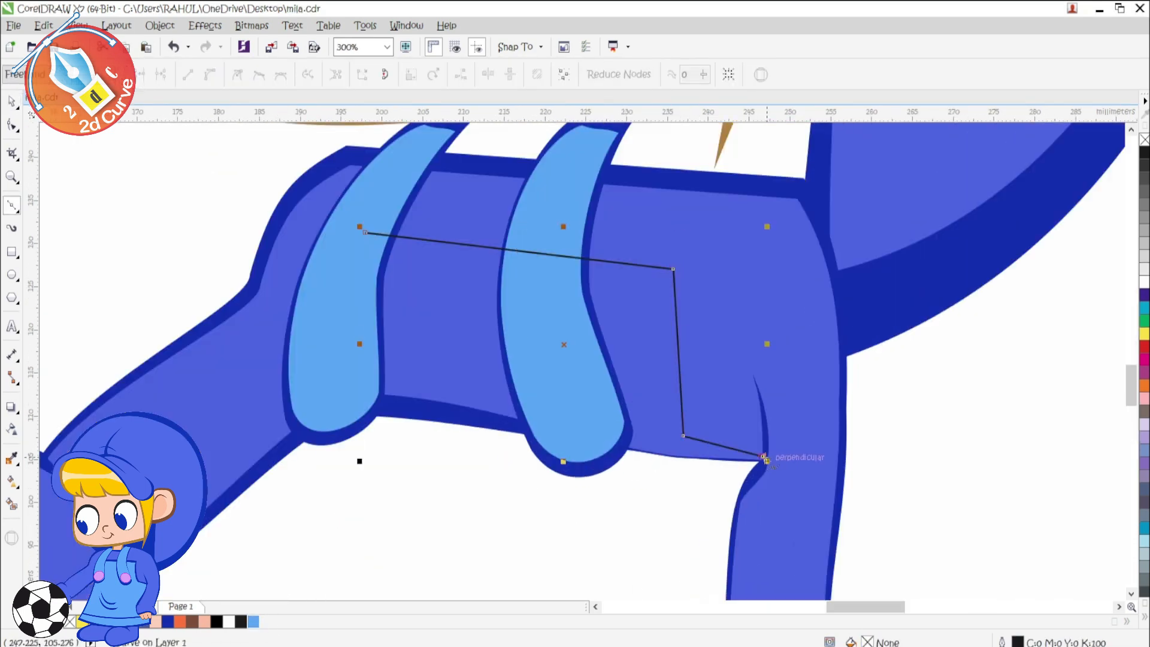
scroll(807, 416, down, 2)
click(682, 388)
- Curve the dress outline's sides, hem and armhole beside the hanging sleeve, and fill the shape dark blue
click(11, 125)
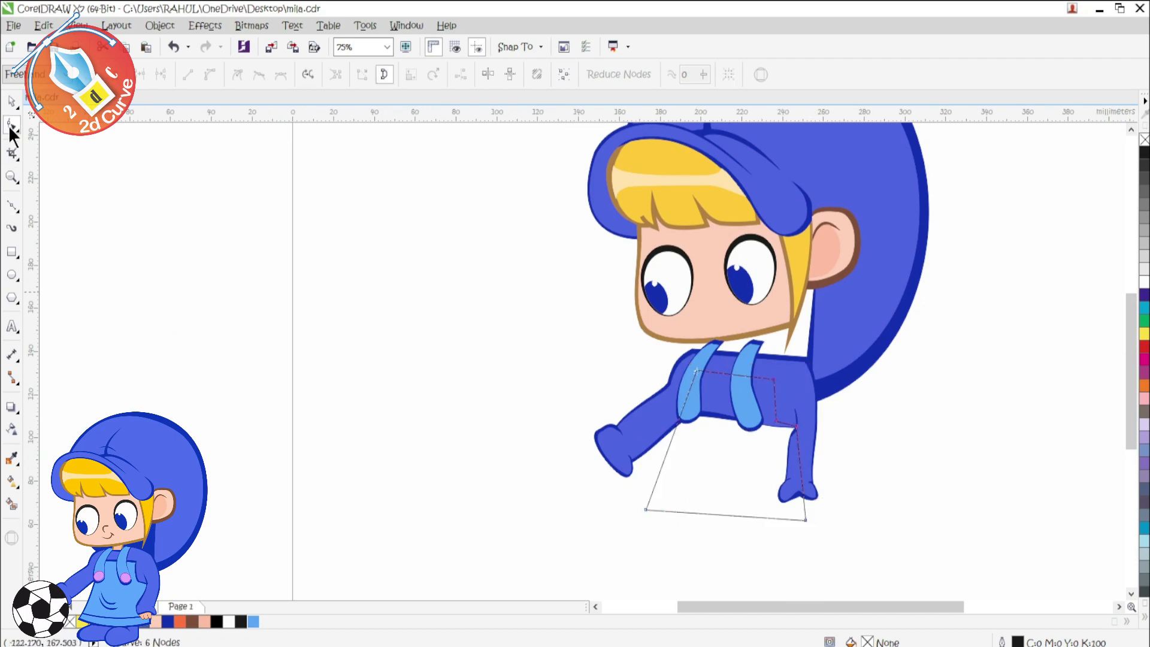
scroll(578, 472, up, 1)
drag(715, 522, 714, 555)
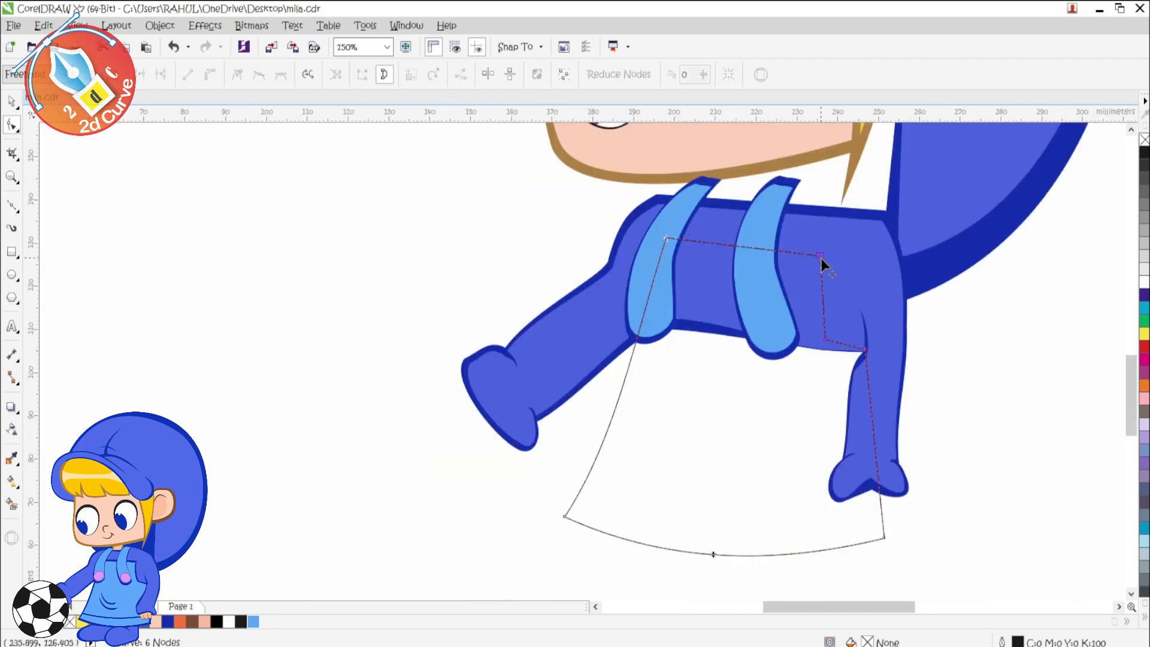
scroll(815, 207, up, 1)
drag(805, 210, 811, 351)
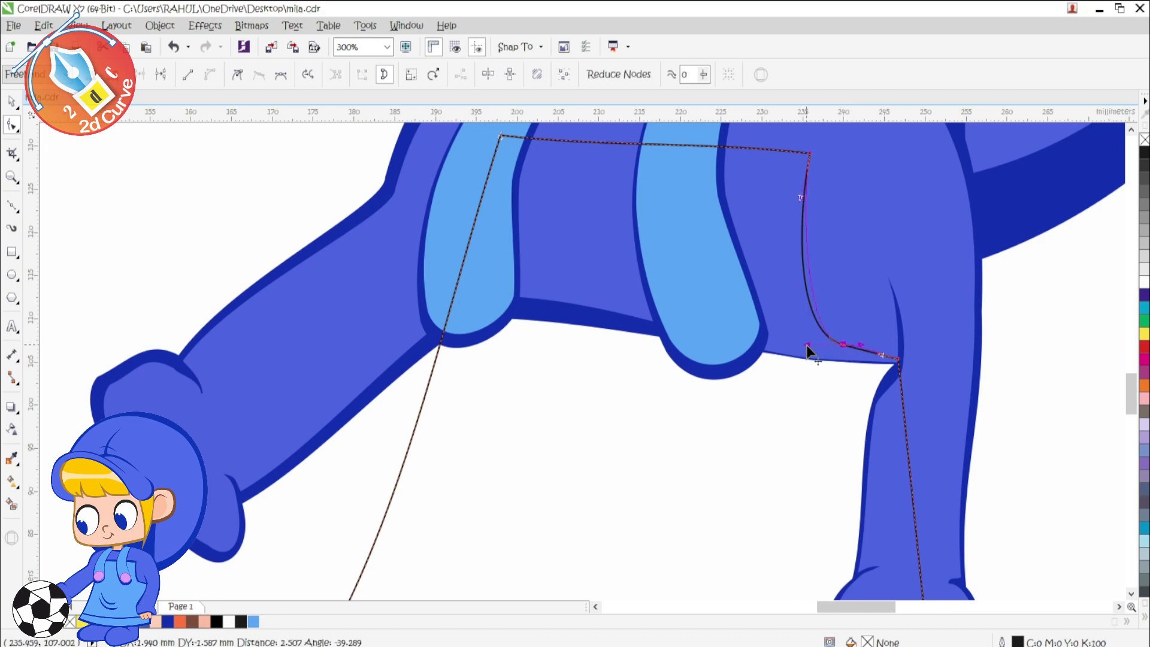
scroll(777, 341, down, 1)
key(space)
click(168, 623)
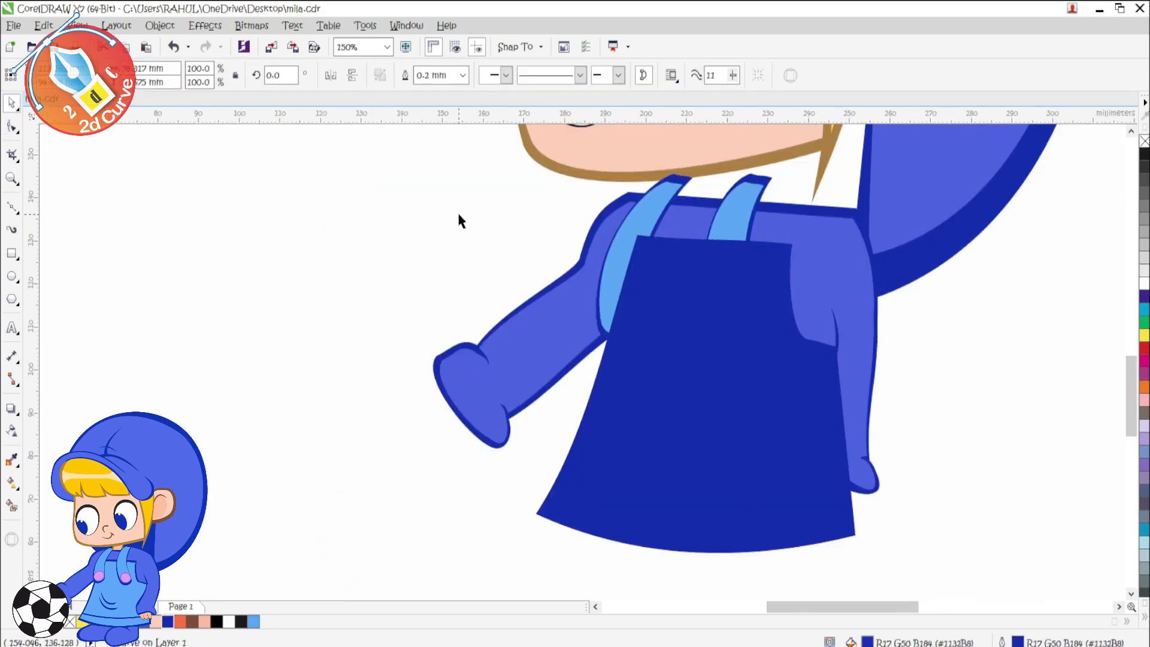
- Make a slightly smaller copy of the dress shape, scaled to 94.5 %, and fill it light sky blue
click(757, 477)
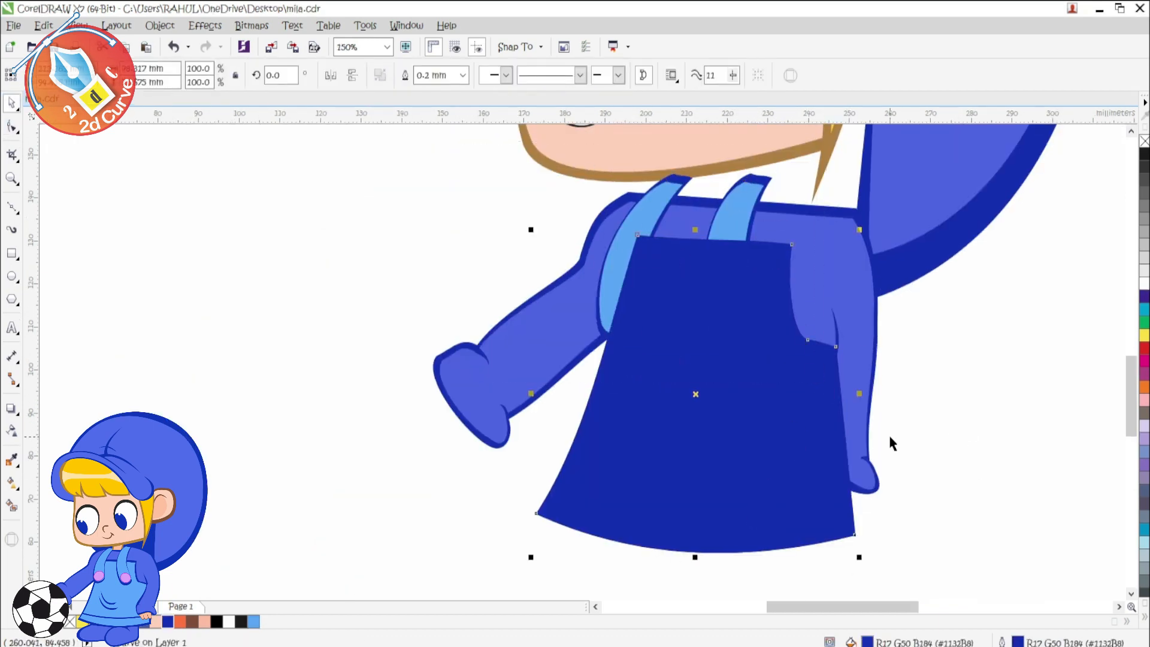
drag(777, 491, 764, 541)
key(ctrl+z)
drag(859, 229, 851, 238)
click(254, 622)
- Bring both straps in front of the dress and select the light blue inner dress shape for node editing
drag(468, 151, 815, 371)
key(shift+Page_Up)
click(1056, 441)
drag(891, 430, 771, 342)
click(701, 353)
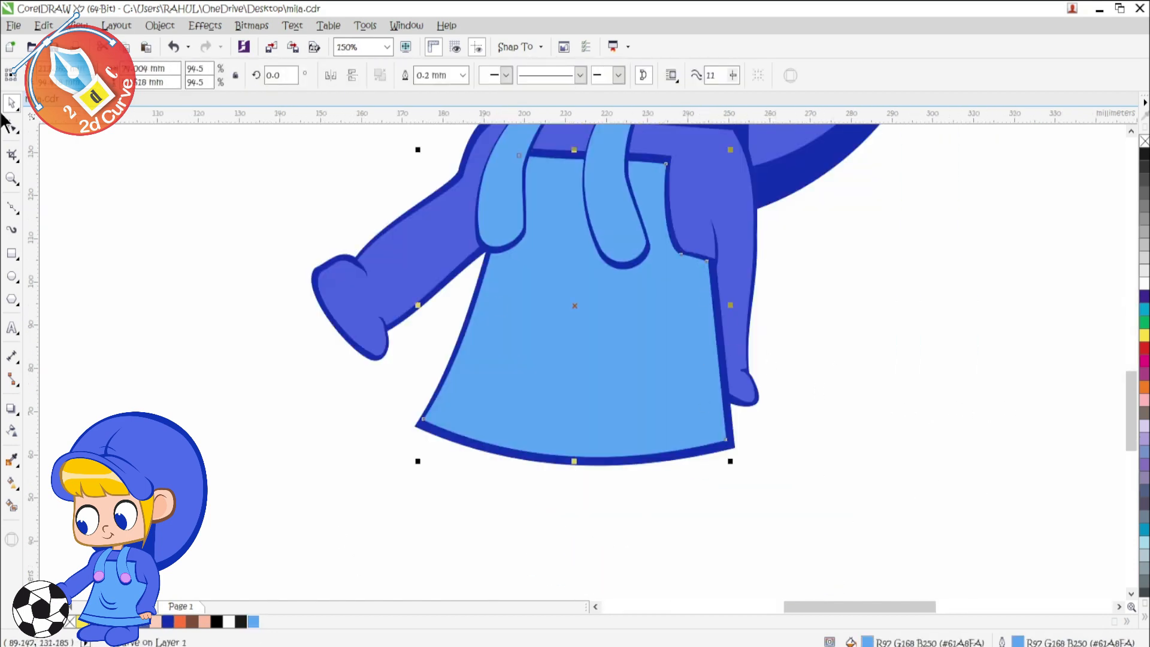
click(11, 126)
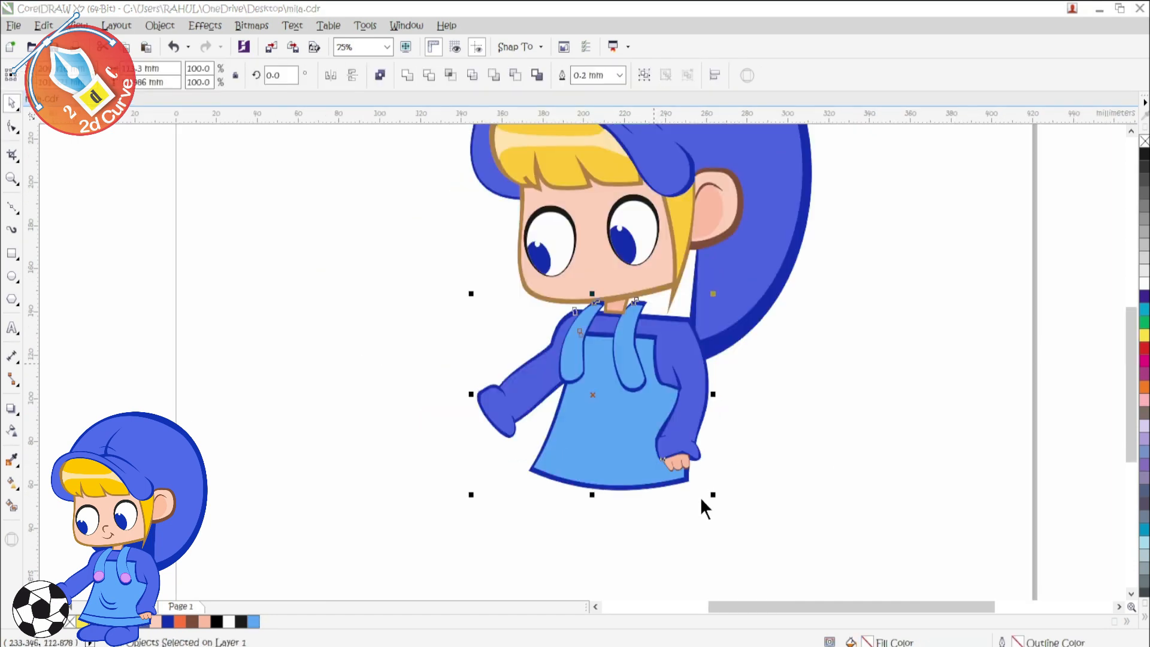
- Send the selected body pieces to the back and adjust a node near the neck
key(shift+Page_Down)
click(700, 500)
scroll(607, 317, up, 1)
scroll(607, 317, up, 1)
click(567, 305)
click(546, 289)
key(F10)
drag(594, 257, 595, 259)
scroll(732, 268, down, 1)
key(space)
- Restack the straps and dress pieces by bringing them to the front, with the second strap over the neck
mouse_move(529, 345)
mouse_down()
mouse_move(548, 360)
mouse_move(529, 357)
mouse_up()
click(505, 336)
key(shift+Page_Up)
click(545, 383)
key(shift+Page_Up)
click(590, 267)
shift+click(616, 337)
key(shift+Page_Up)
click(832, 464)
- Stretch the light blue inner shape of the second strap slightly to fit its dark outline
mouse_move(616, 343)
mouse_down()
mouse_move(675, 389)
mouse_move(627, 354)
mouse_up()
key(Escape)
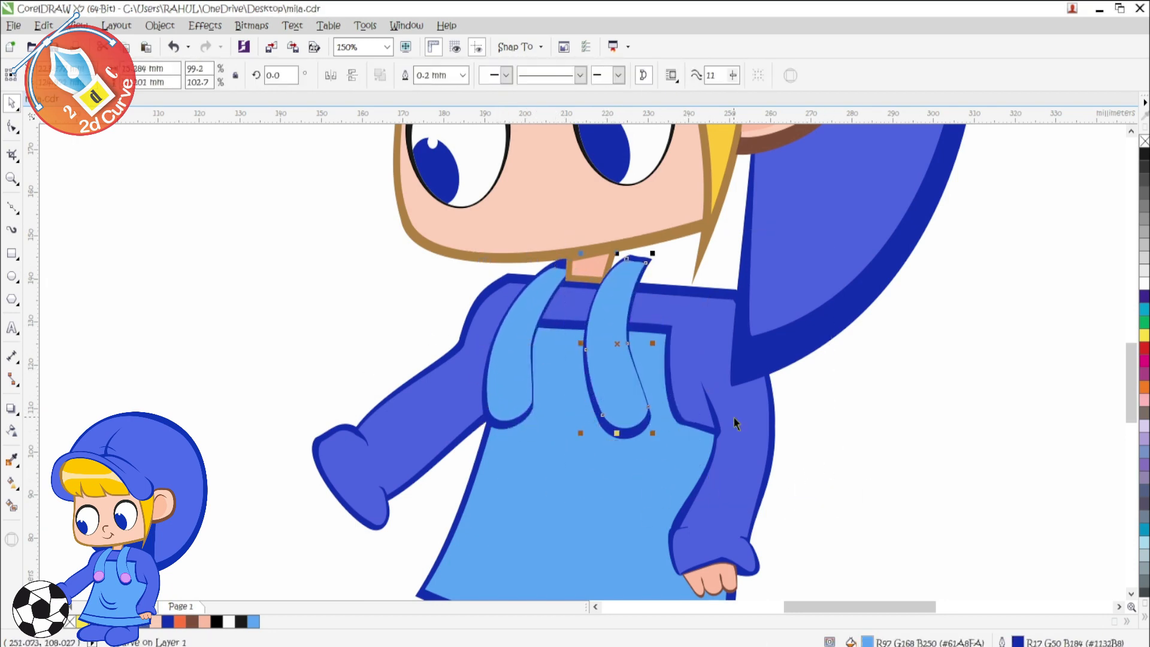
key(Escape)
key(shift+F4)
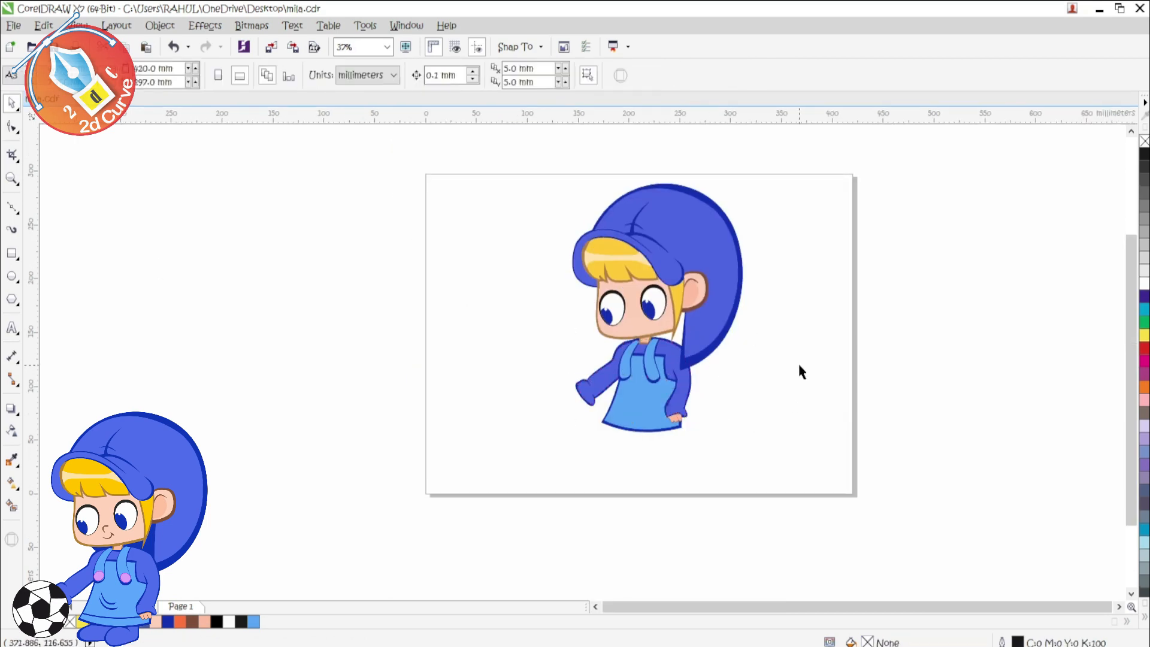
- Extend the lower edge of the hat's back pieces behind the neck and send them to the back
click(713, 368)
scroll(712, 371, up, 1)
key(F10)
drag(516, 302, 515, 304)
click(659, 305)
drag(658, 305, 517, 303)
key(space)
key(shift+Page_Down)
click(718, 335)
key(shift+Page_Down)
- Select the body and dress pieces and bring them in front of the hat
key(shift+F4)
click(590, 249)
key(Tab)
scroll(705, 312, up, 1)
drag(685, 554, 415, 307)
key(shift+Page_Up)
key(Escape)
scroll(689, 344, down, 1)
scroll(646, 434, up, 2)
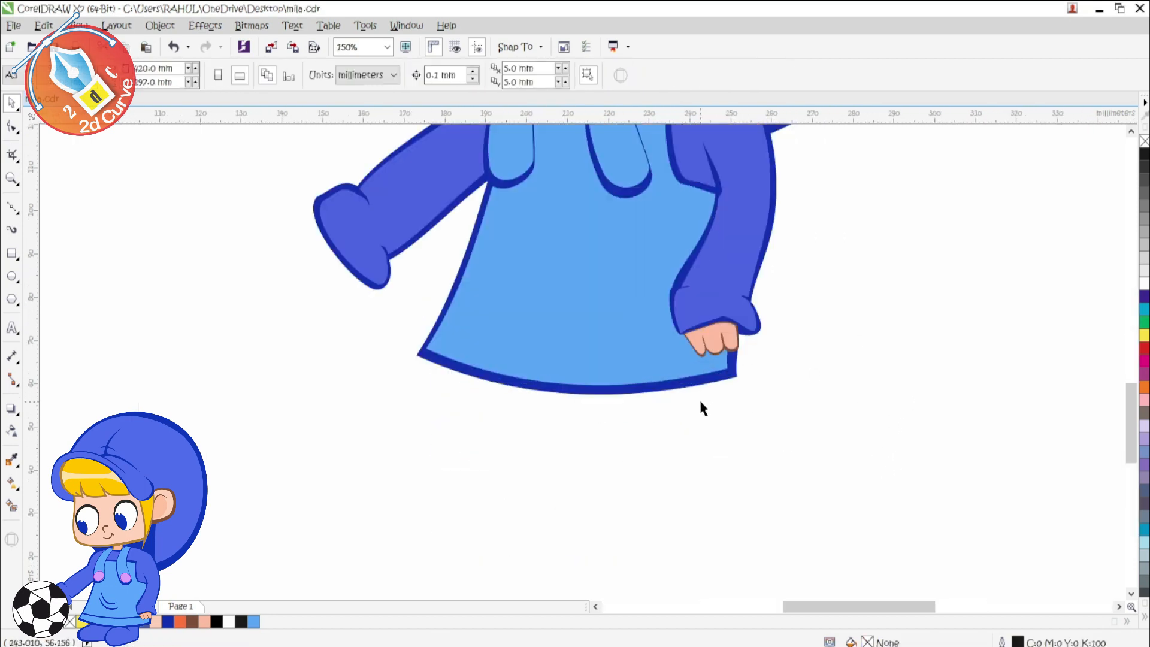
- Draw a white ellipse about 60 mm wide as a ball and place it over the outstretched sleeve's end
key(F7)
drag(286, 354, 531, 486)
mouse_move(439, 324)
mouse_down()
mouse_move(657, 578)
mouse_move(683, 588)
mouse_up()
key(space)
click(229, 621)
drag(548, 482, 489, 466)
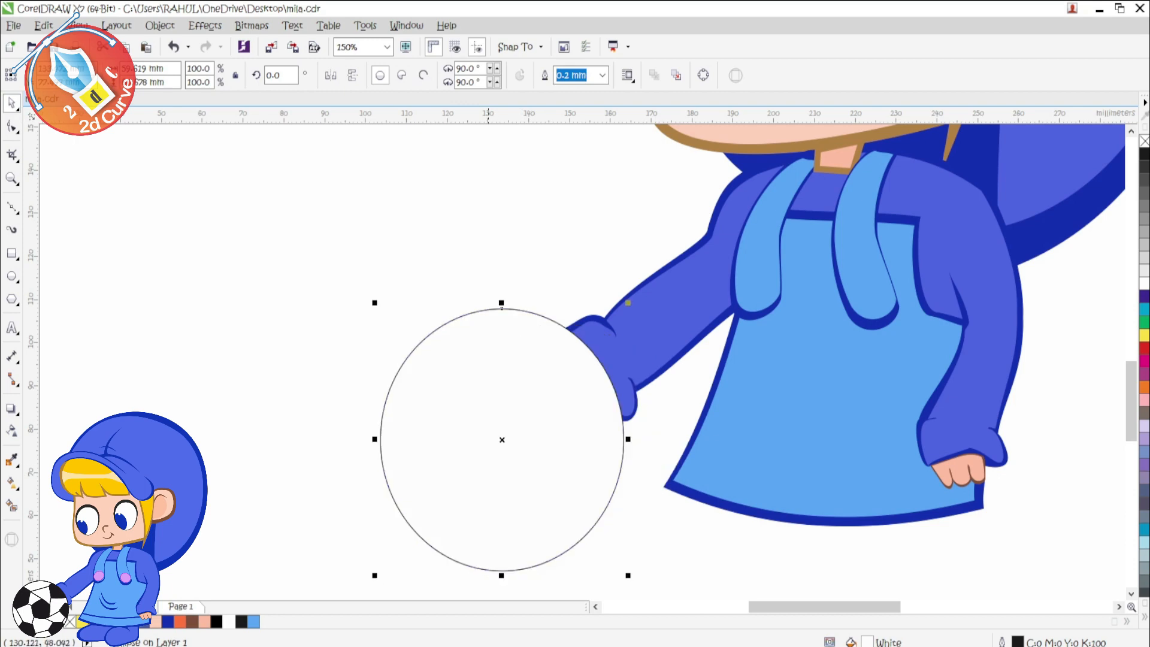
scroll(563, 360, down, 1)
drag(561, 362, 533, 375)
scroll(504, 412, up, 1)
drag(505, 412, 652, 351)
- Draw a five-sided patch on the ball's upper-left edge, curve its outer side along the rim, and fill it black
key(F5)
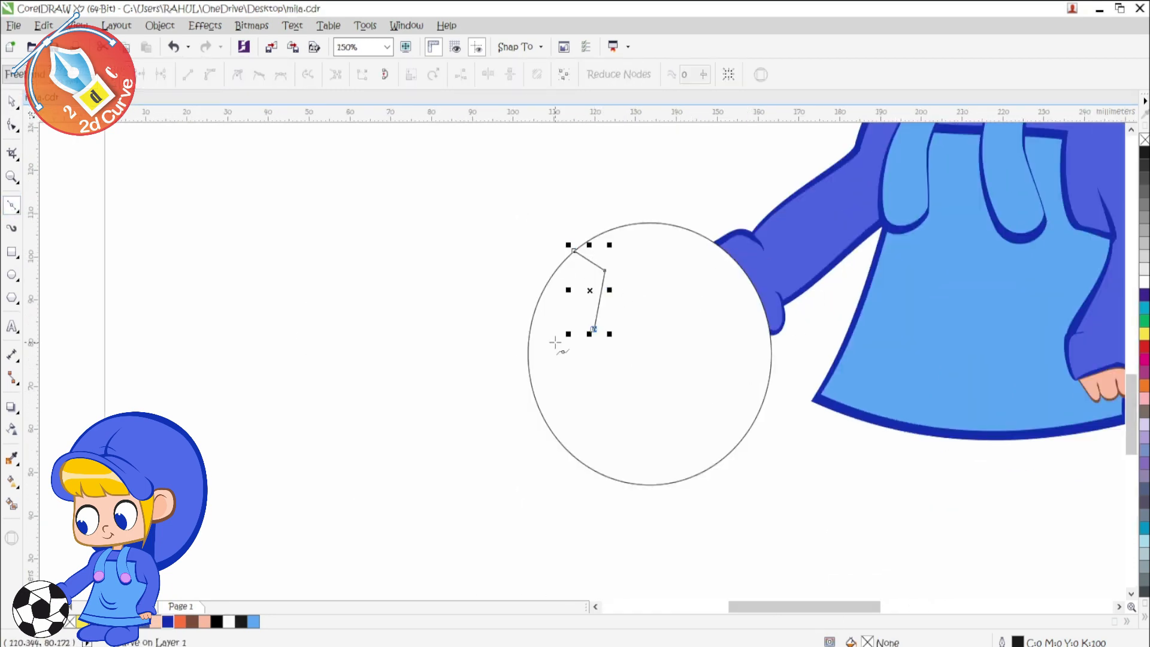
scroll(508, 315, up, 1)
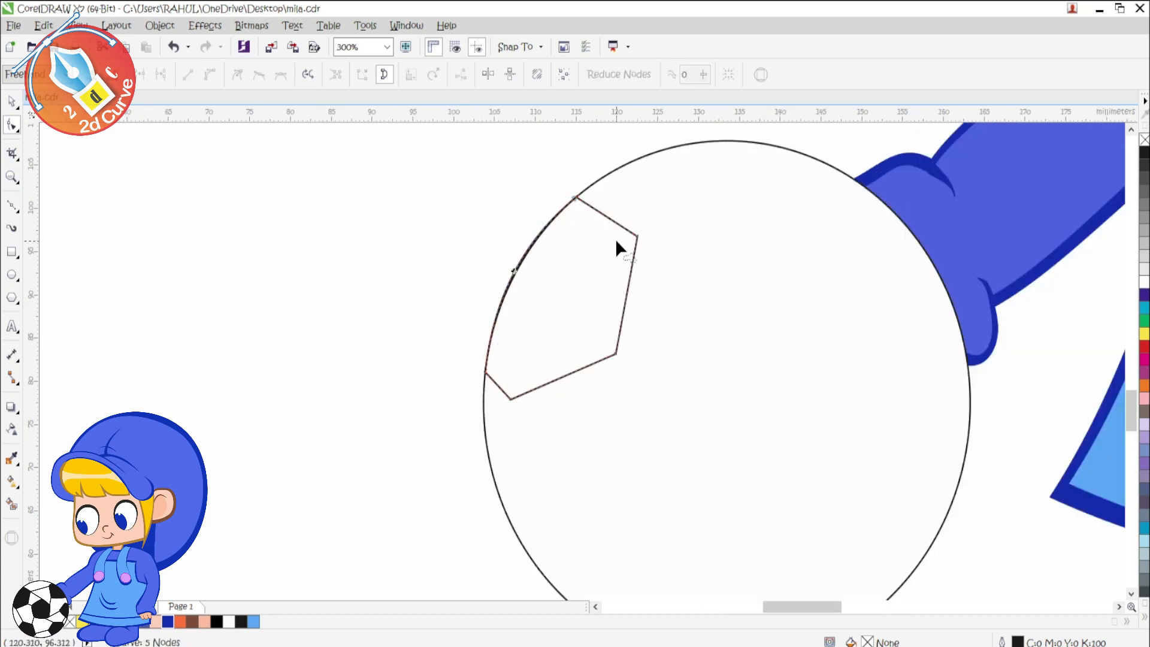
scroll(529, 257, up, 1)
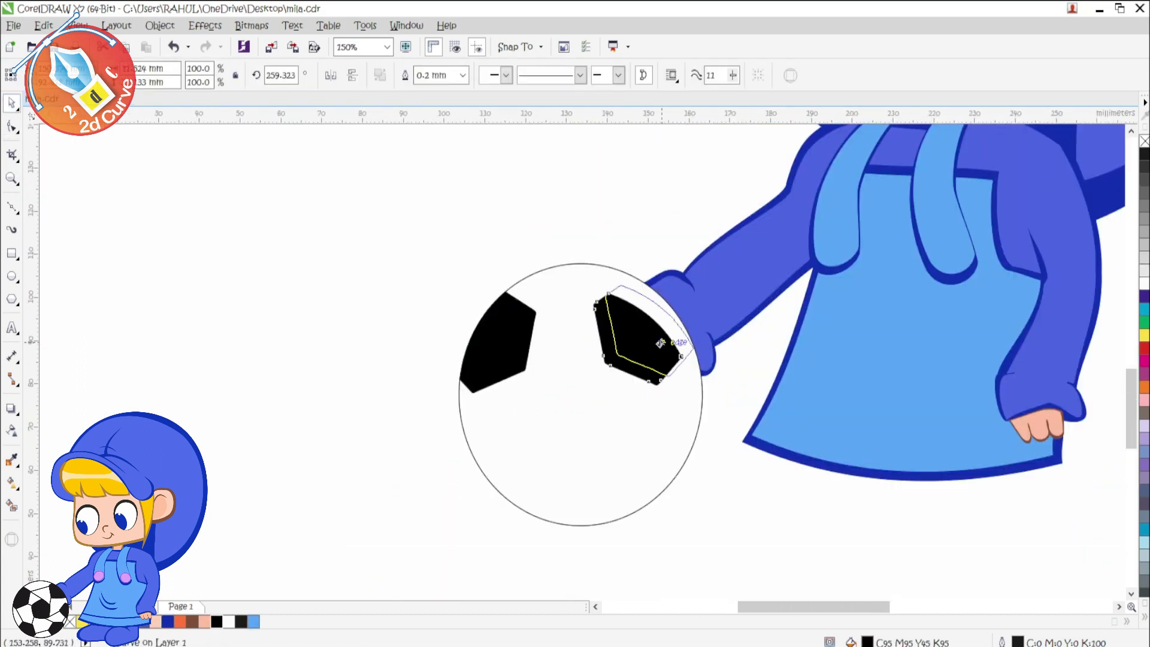
- Fit a rotated copy of the black patch against the ball's upper-right edge and refine its nodes
drag(659, 343, 659, 345)
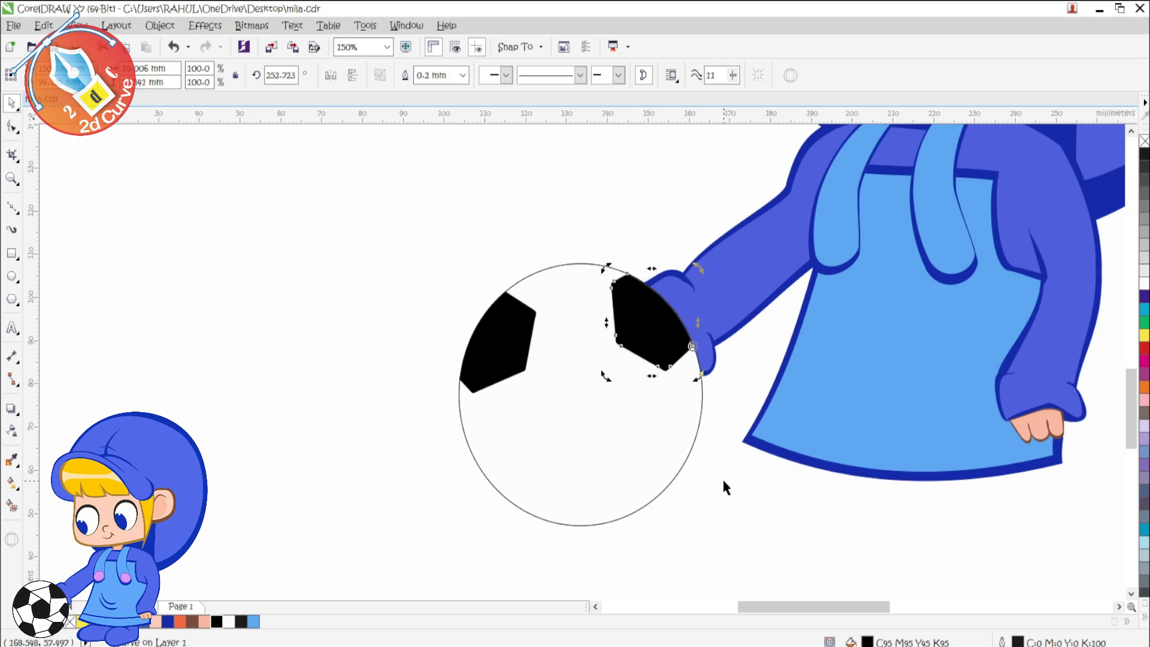
key(F10)
scroll(663, 372, up, 1)
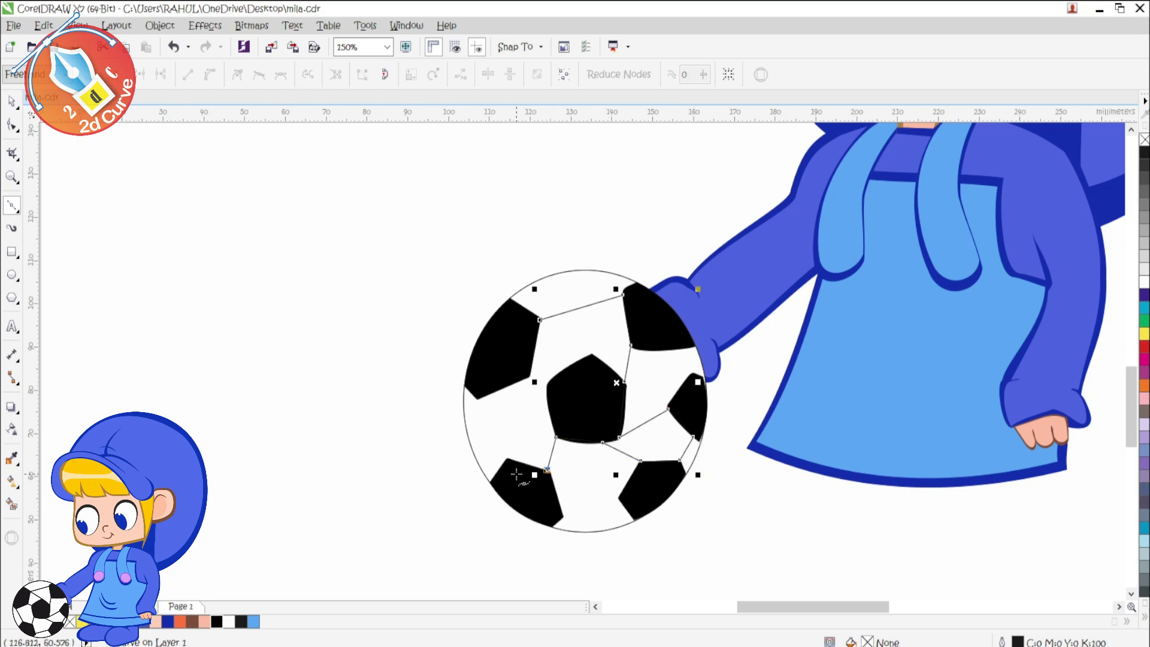
- Draw straight seam lines connecting the corners of the ball's black patches
click(587, 358)
key(space)
key(space)
click(618, 498)
click(563, 513)
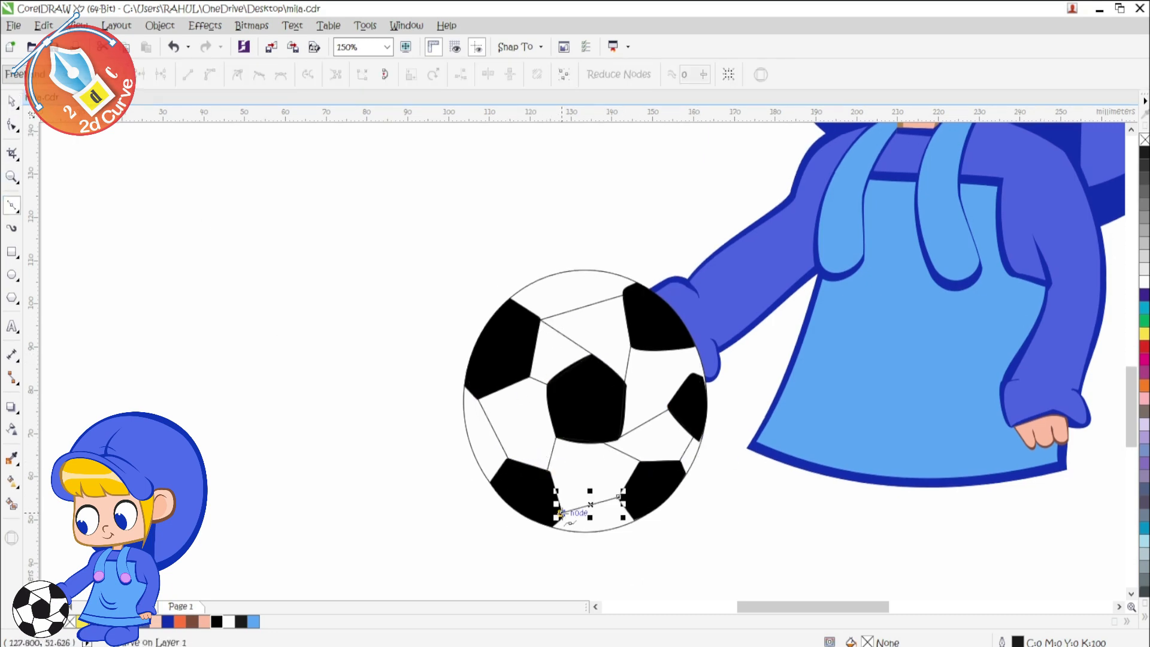
- Select the ball with its seam lines and thicken their outlines
scroll(562, 409, down, 1)
key(space)
drag(455, 296, 536, 504)
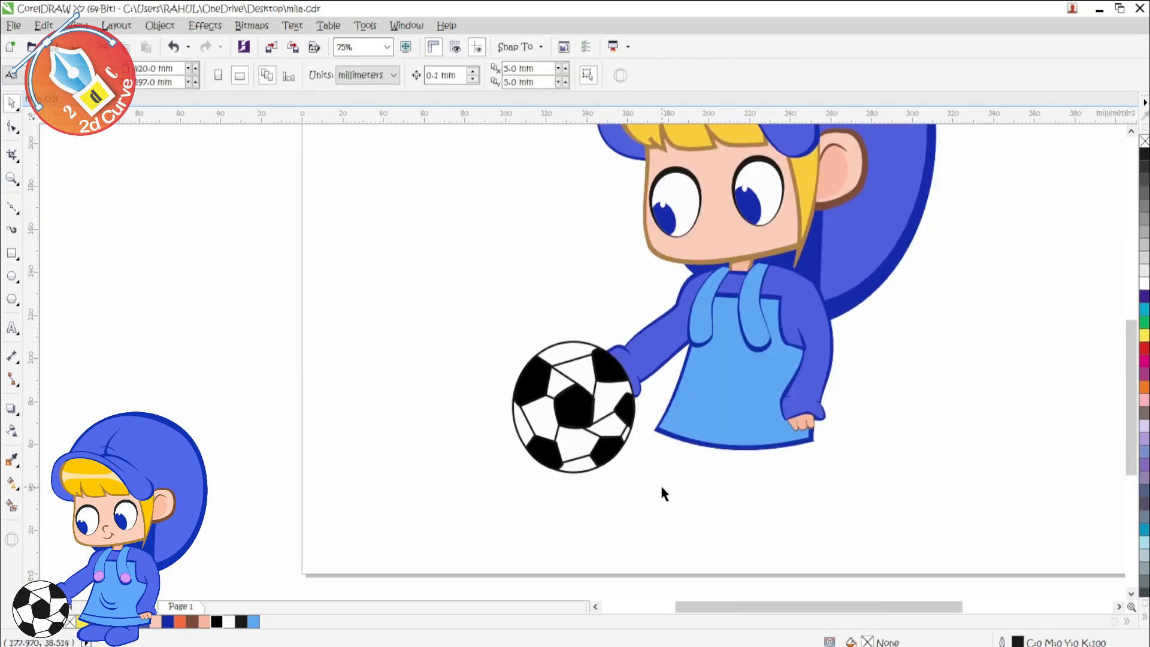
- Draw a small ellipse as a button on the lower end of the strap nearest the ball and outline it purple
scroll(665, 479, down, 1)
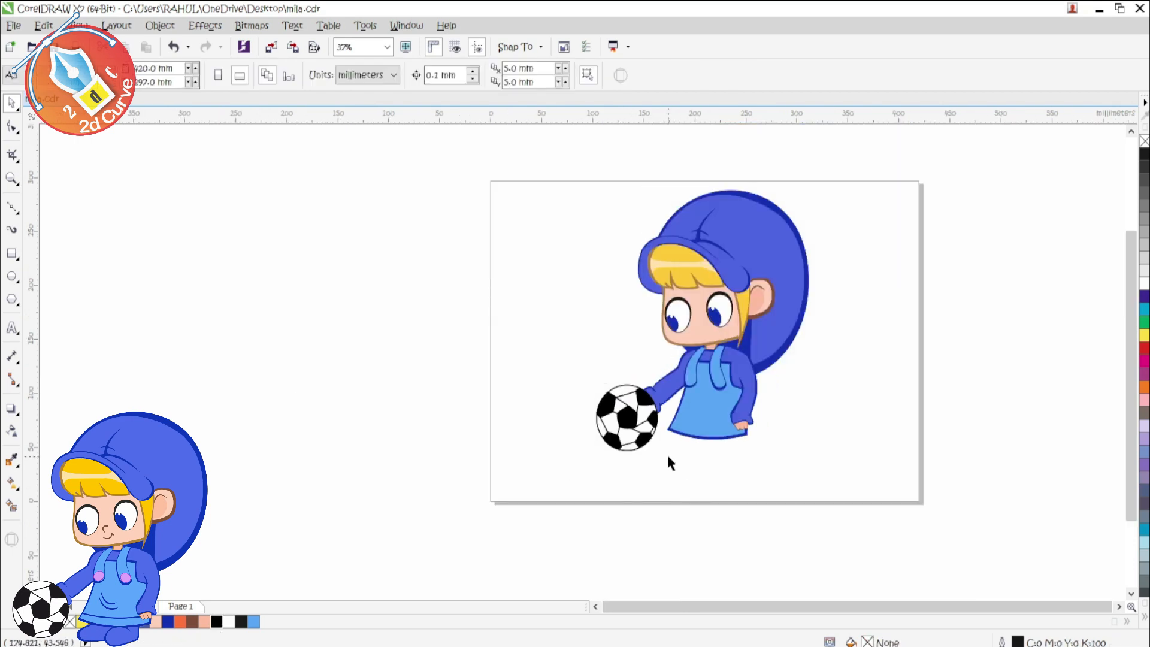
scroll(683, 413, up, 1)
scroll(689, 413, down, 1)
scroll(599, 419, up, 1)
scroll(665, 270, up, 1)
key(F7)
scroll(631, 287, up, 2)
drag(545, 206, 696, 373)
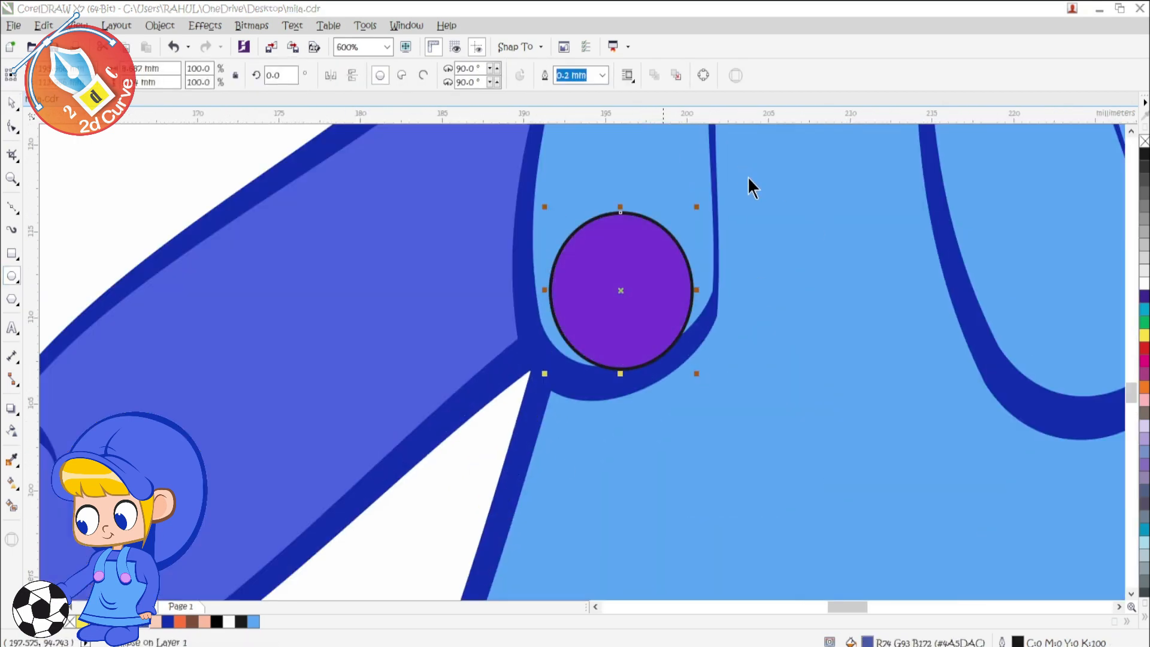
right_click(266, 621)
key(space)
- Enlarge the strap button to about 11 mm wide and fill it light purple, R218 G153 B250
mouse_move(626, 304)
mouse_down()
mouse_move(627, 273)
mouse_move(621, 302)
mouse_up()
drag(540, 204, 529, 177)
drag(693, 273, 719, 273)
drag(653, 310, 644, 315)
key(shift+F11)
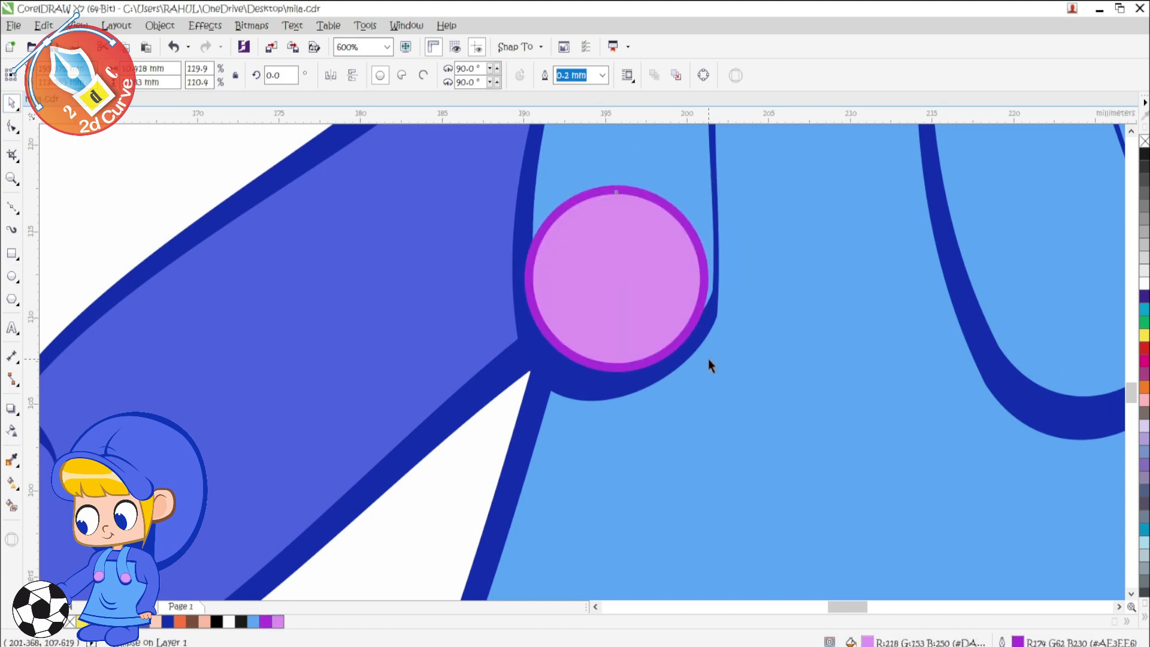
- Copy the purple button onto the lower end of the second strap
scroll(679, 351, down, 2)
click(663, 335)
key(Escape)
drag(692, 305, 779, 346)
drag(809, 374, 807, 377)
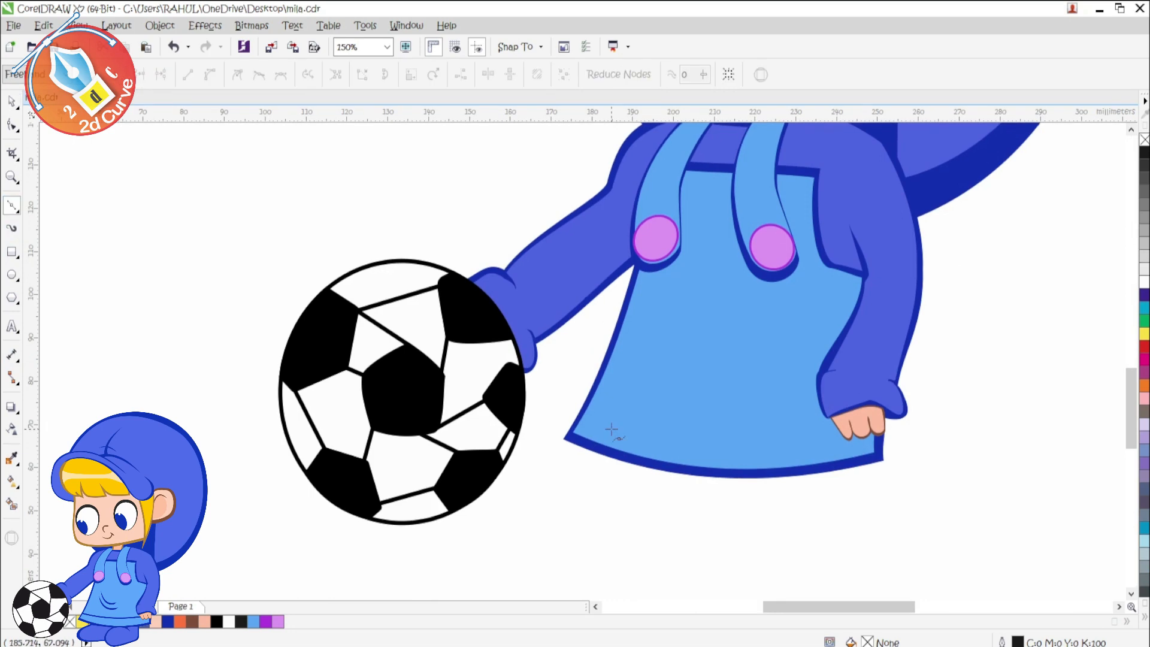
- Draw a line across the lower dress from side to hand, bow it downward, thicken it and outline it dark blue
click(881, 418)
key(F10)
drag(726, 414, 728, 431)
key(space)
click(462, 74)
click(431, 197)
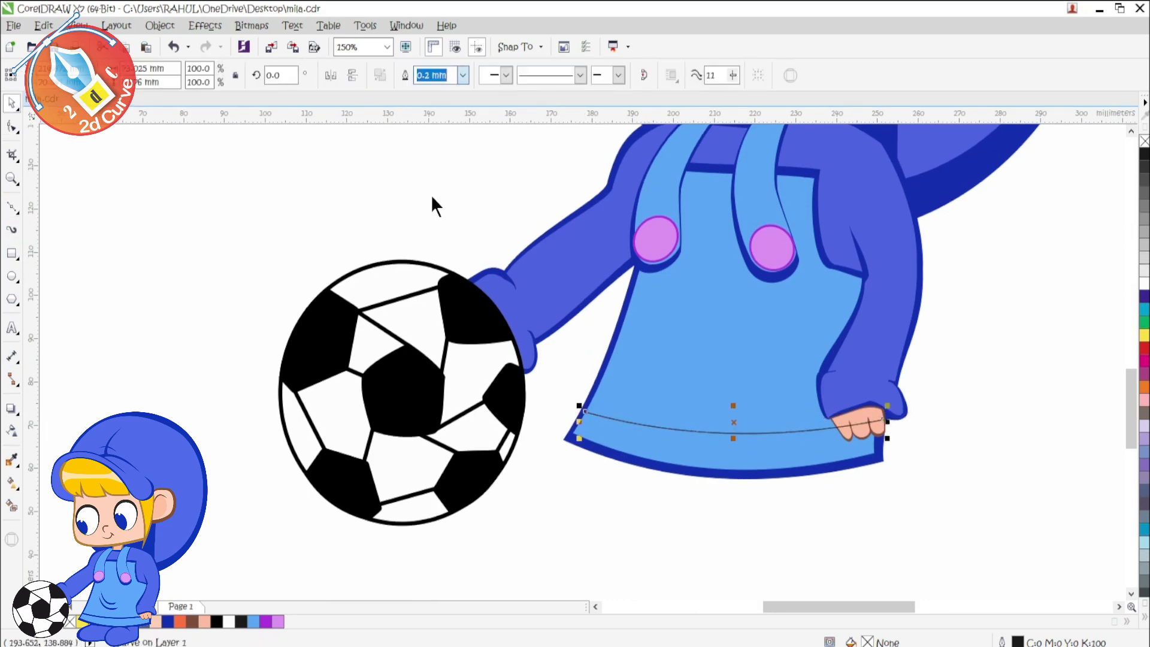
right_click(167, 621)
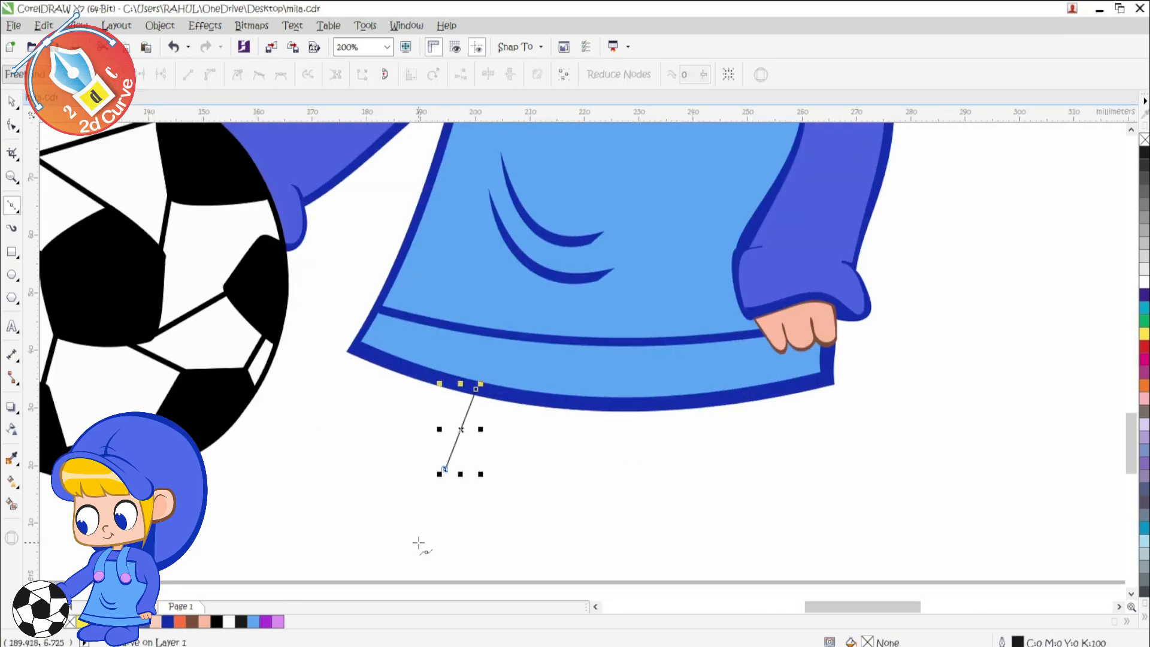
- Draw a closed shoe outline below the dress hem and curve its segments into a rounded shape
drag(419, 543, 665, 468)
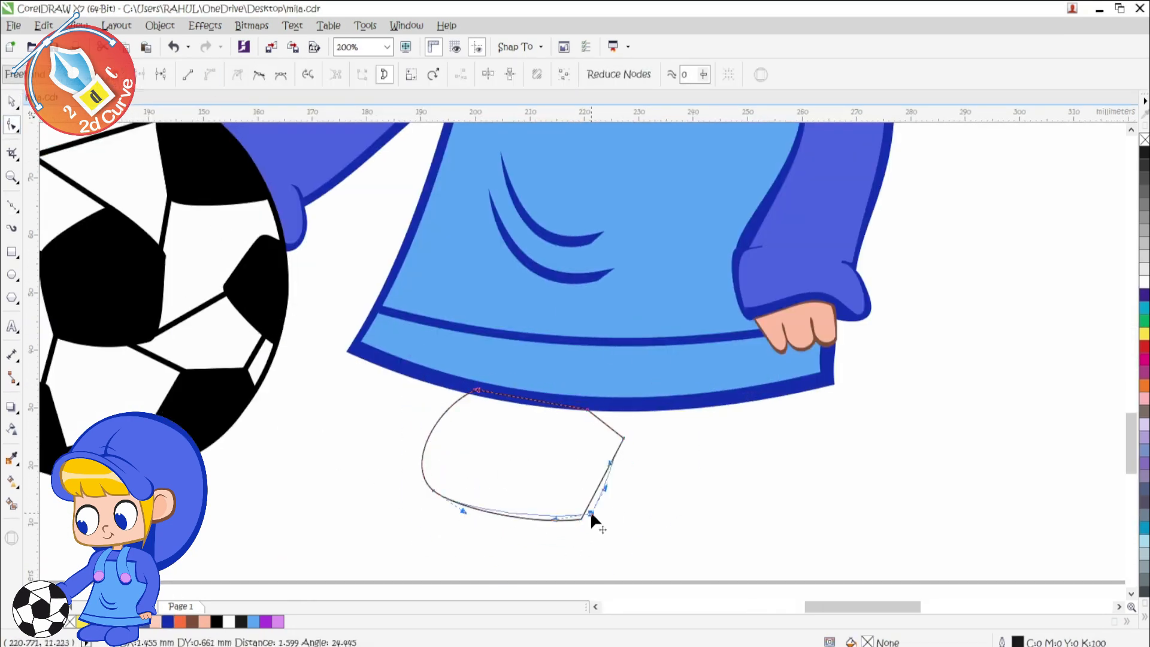